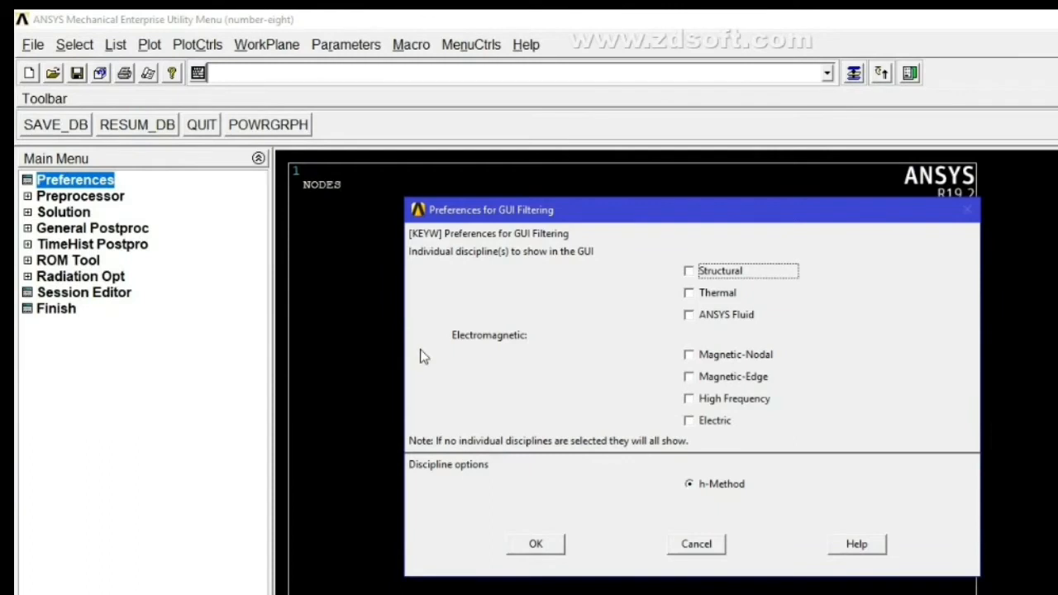
# - Filter the GUI preferences to show only the Structural discipline
pyautogui.click(689, 272)
pyautogui.click(534, 546)
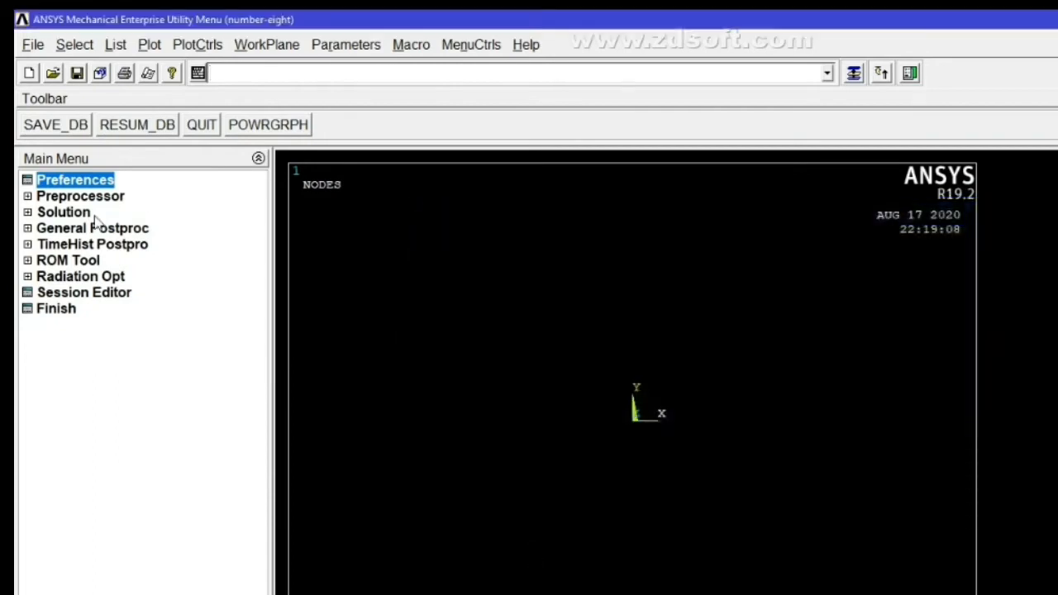
# - Add element type 1 as a BEAM188 2-node beam element in the Preprocessor
pyautogui.click(27, 197)
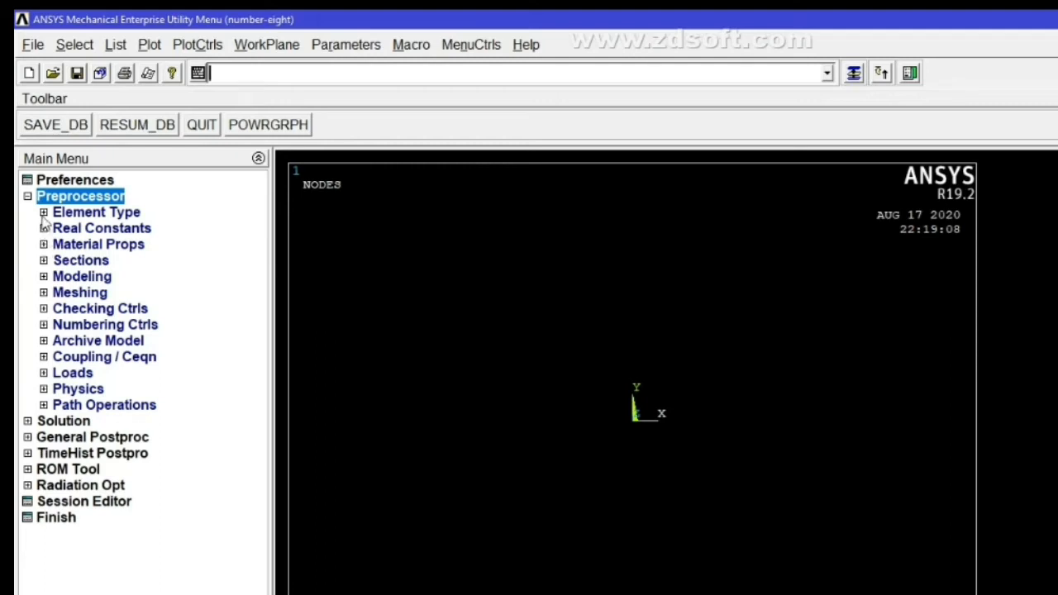
pyautogui.click(44, 213)
pyautogui.click(91, 229)
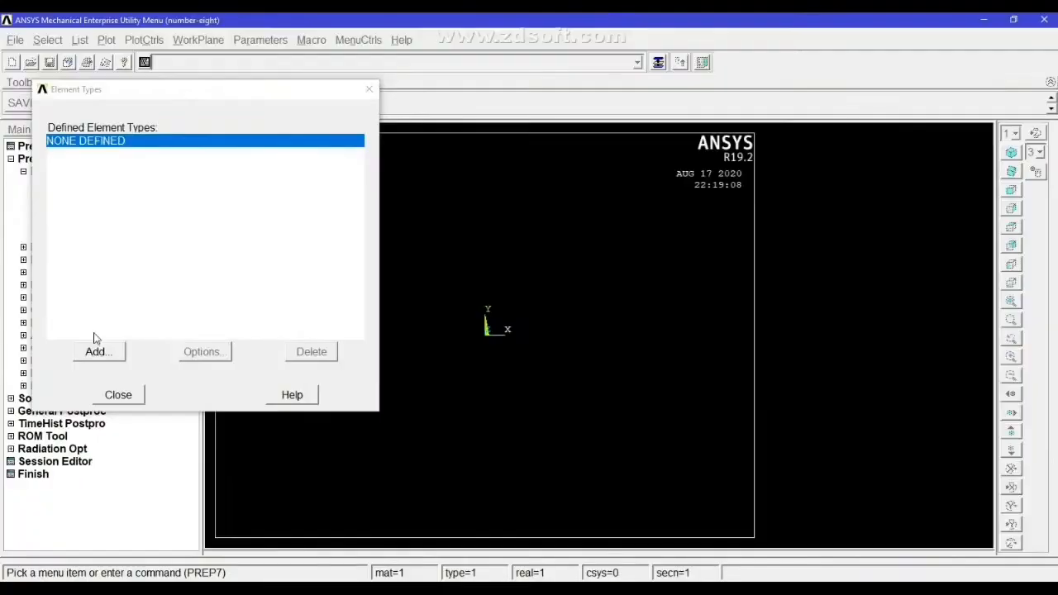
pyautogui.click(97, 351)
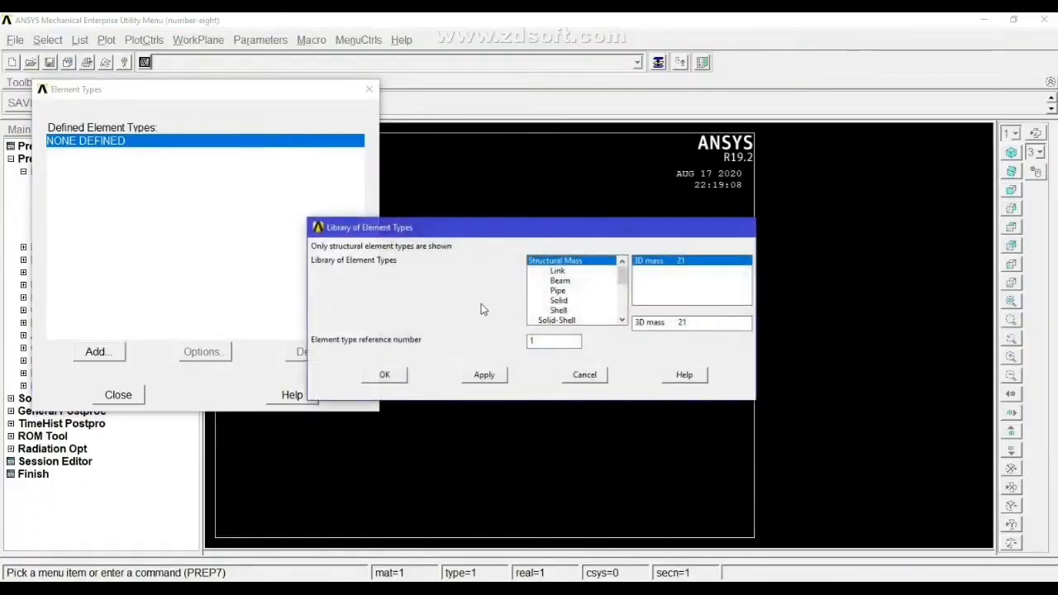
pyautogui.click(560, 282)
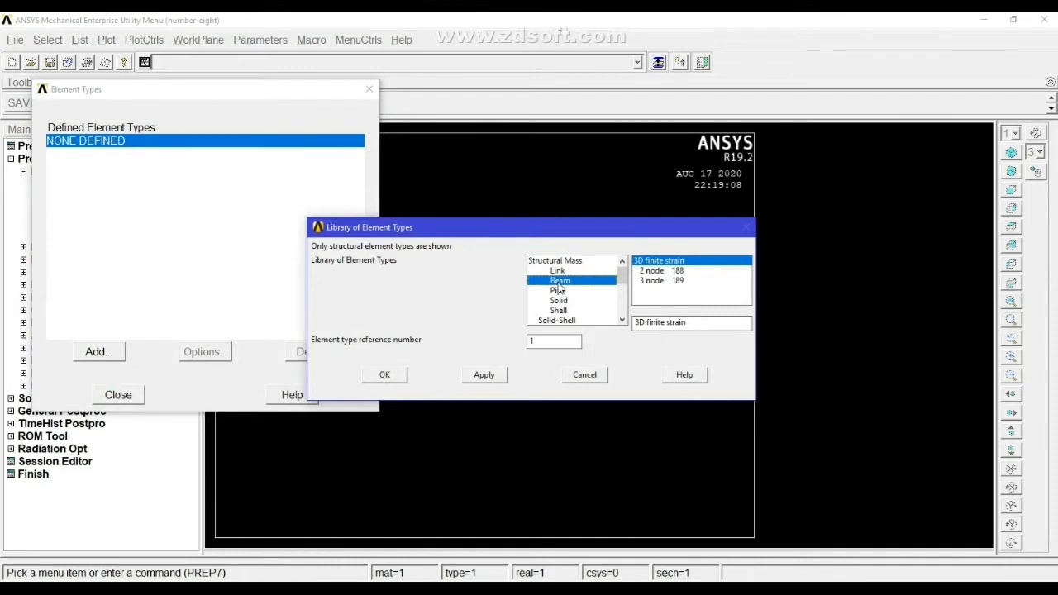
pyautogui.click(650, 272)
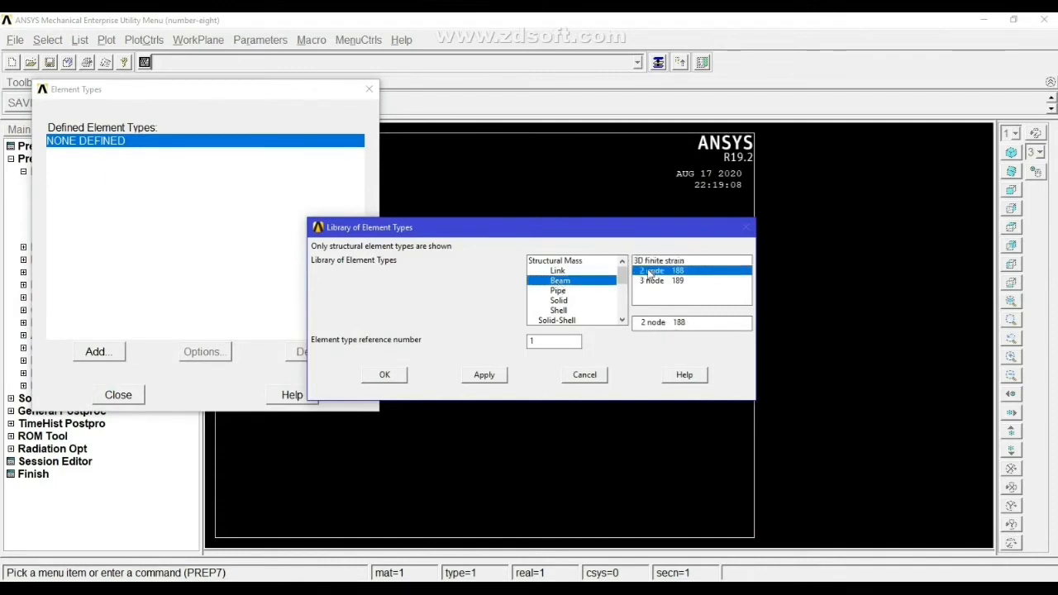
pyautogui.click(384, 376)
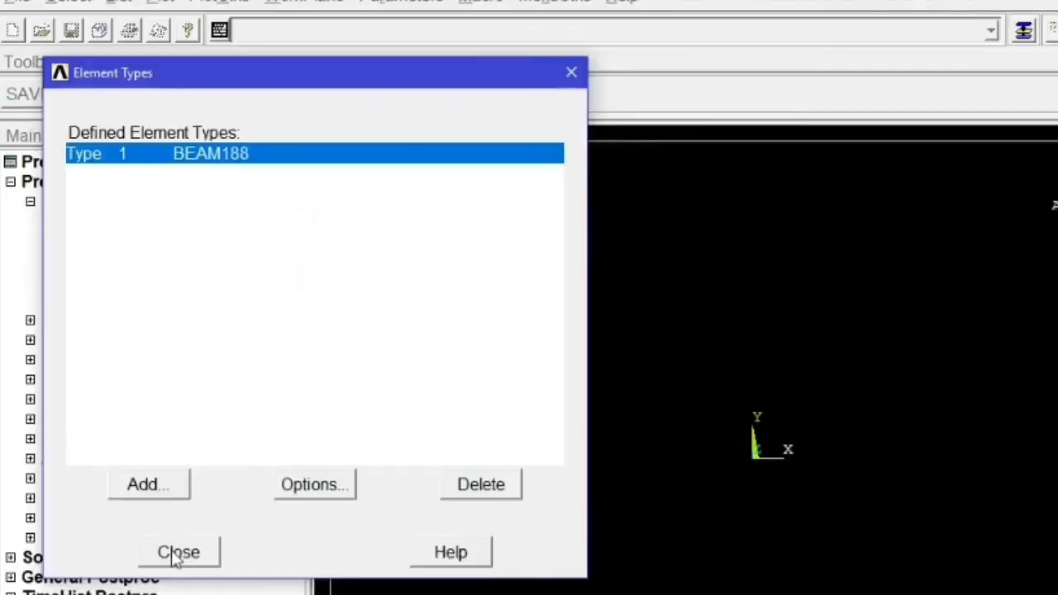
pyautogui.click(118, 394)
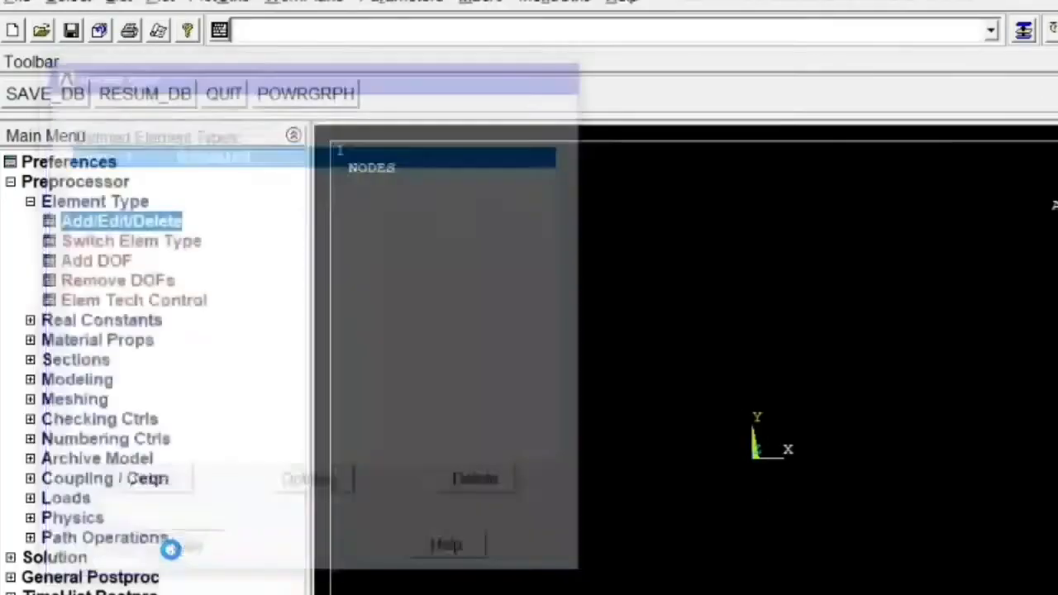
# - Define material model 1 as linear elastic isotropic with EX 2e11 and PRXY 0.3
pyautogui.click(30, 201)
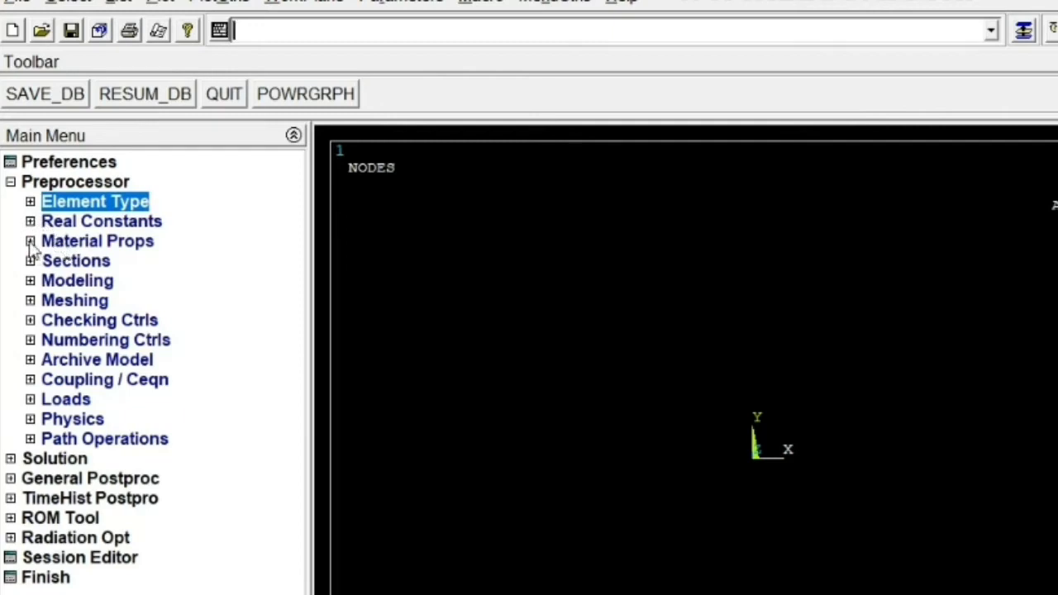
pyautogui.click(29, 241)
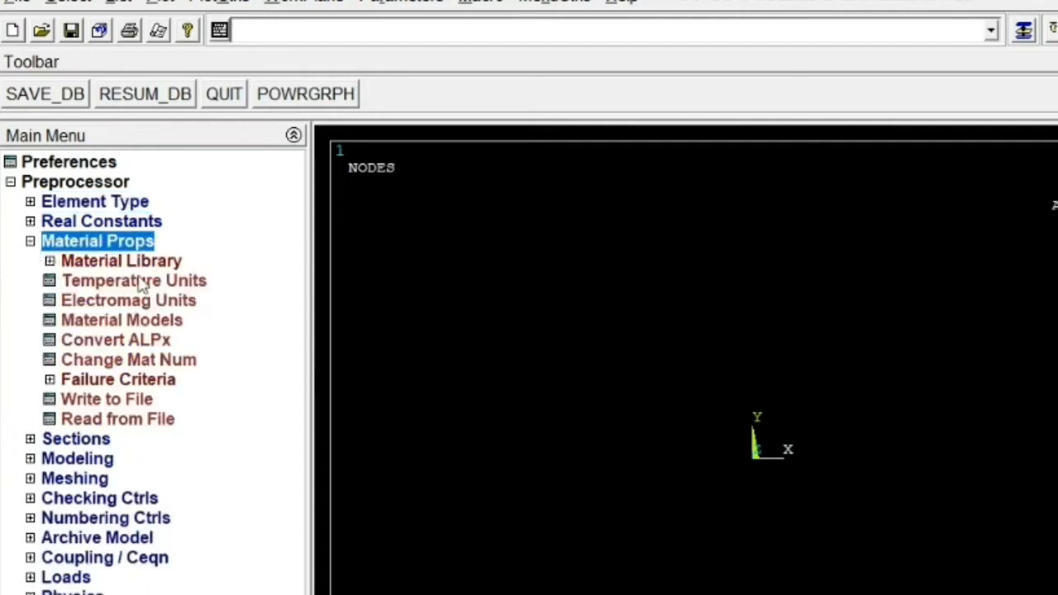
pyautogui.click(110, 322)
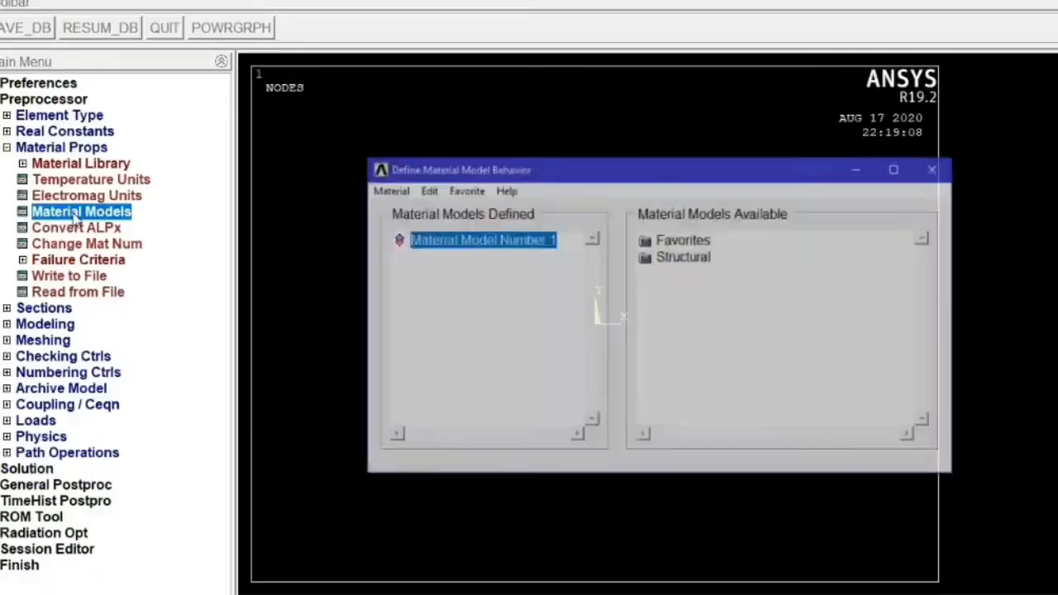
pyautogui.doubleClick(683, 257)
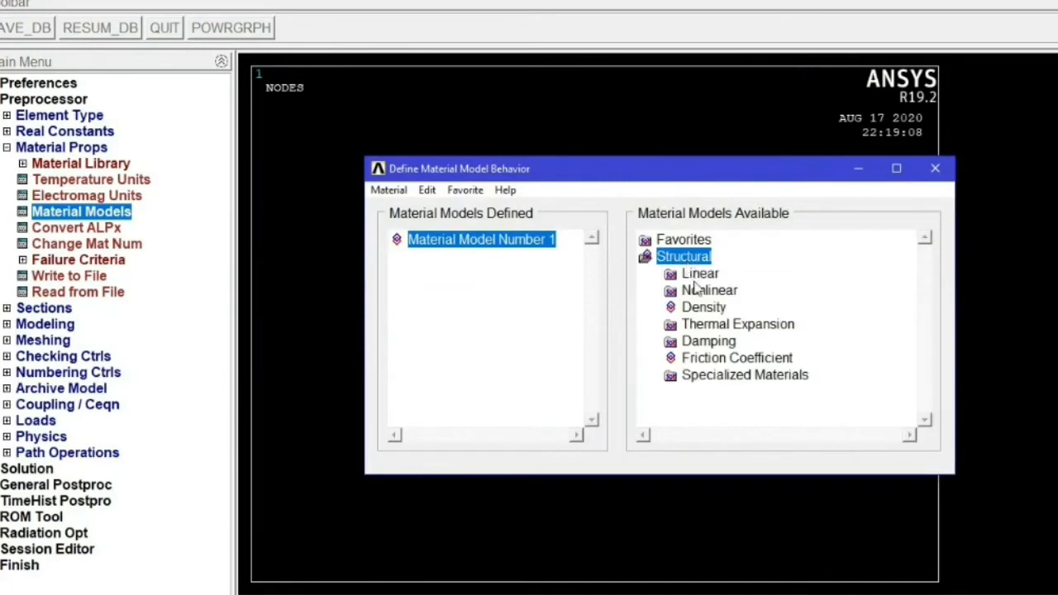
pyautogui.doubleClick(699, 276)
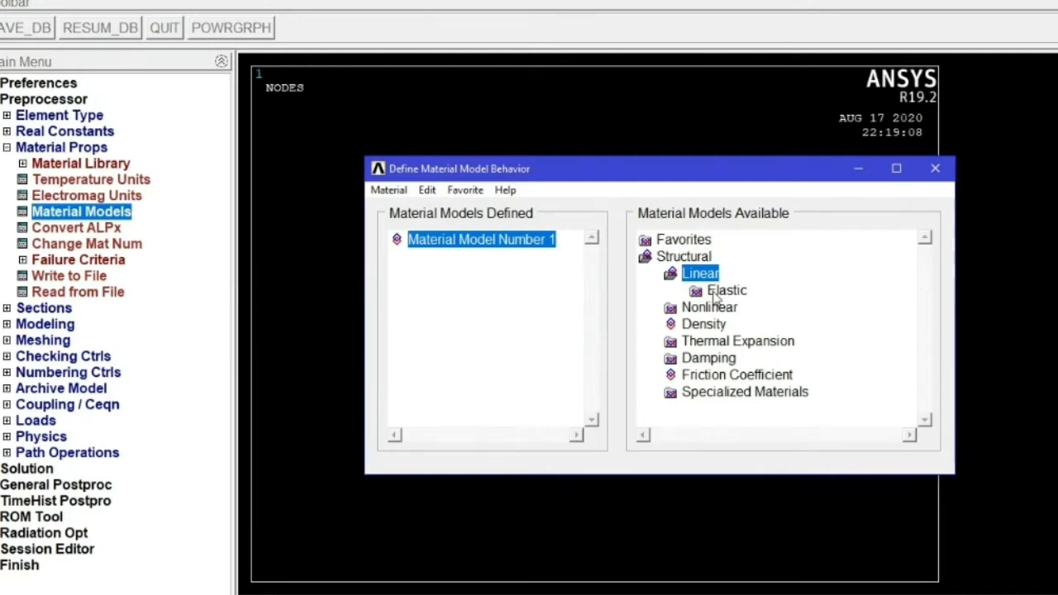
pyautogui.doubleClick(719, 294)
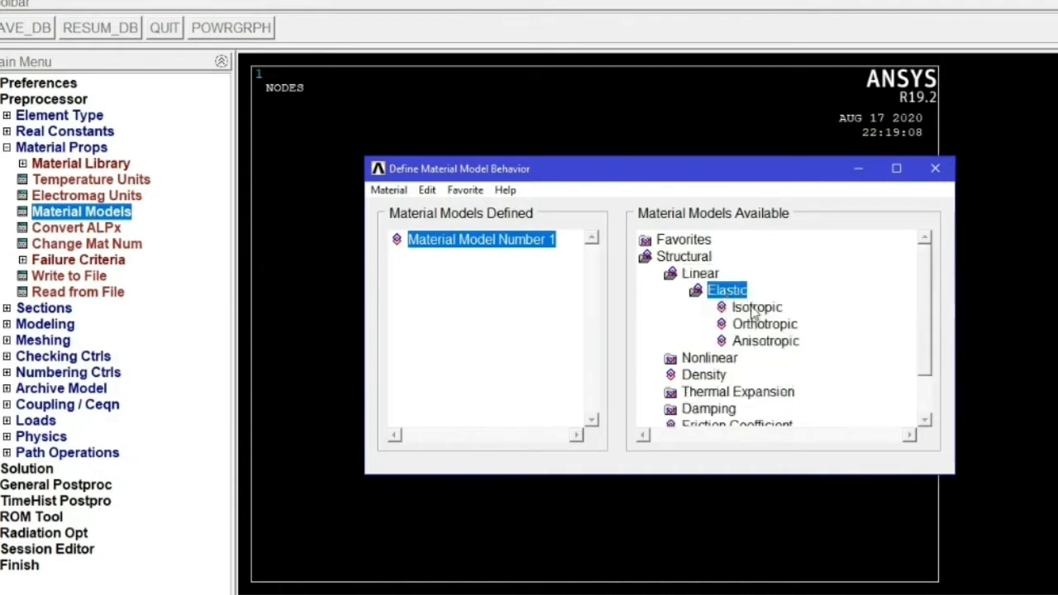
pyautogui.doubleClick(753, 308)
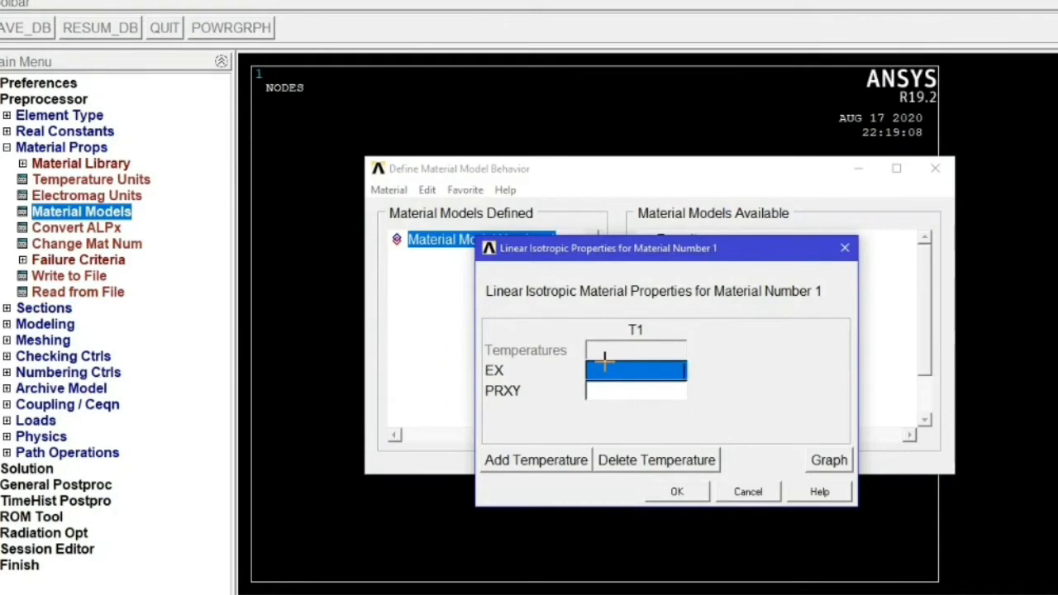
pyautogui.write('2e11')
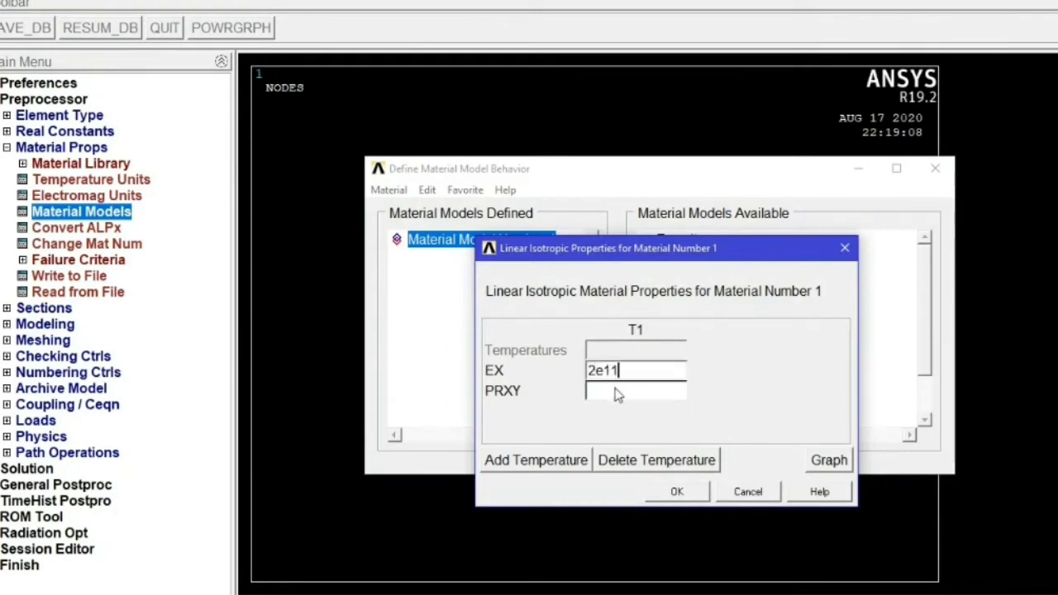
pyautogui.click(608, 389)
pyautogui.write('0')
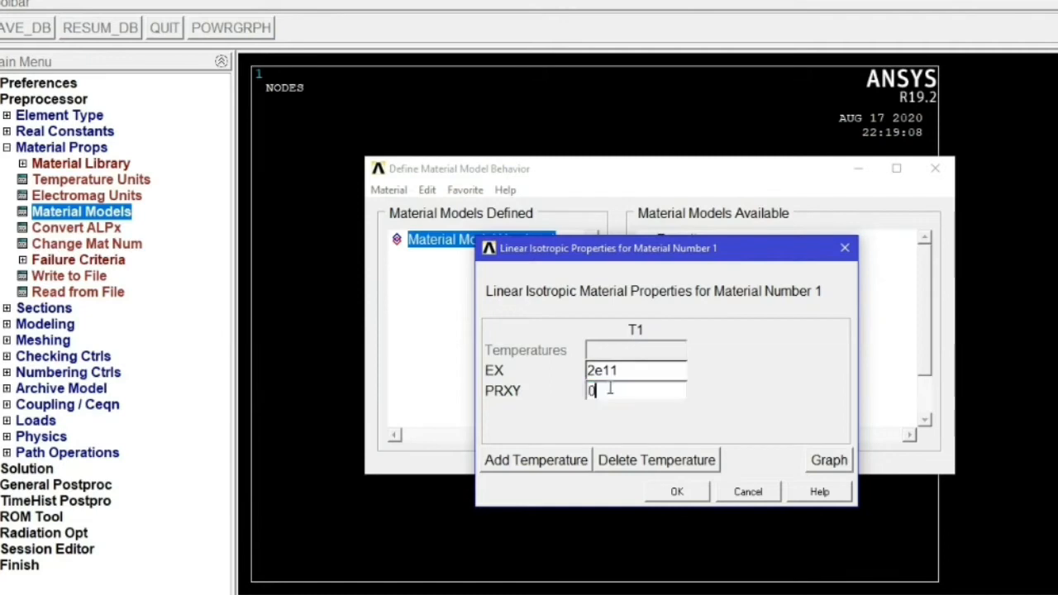
pyautogui.write('.3')
pyautogui.click(672, 492)
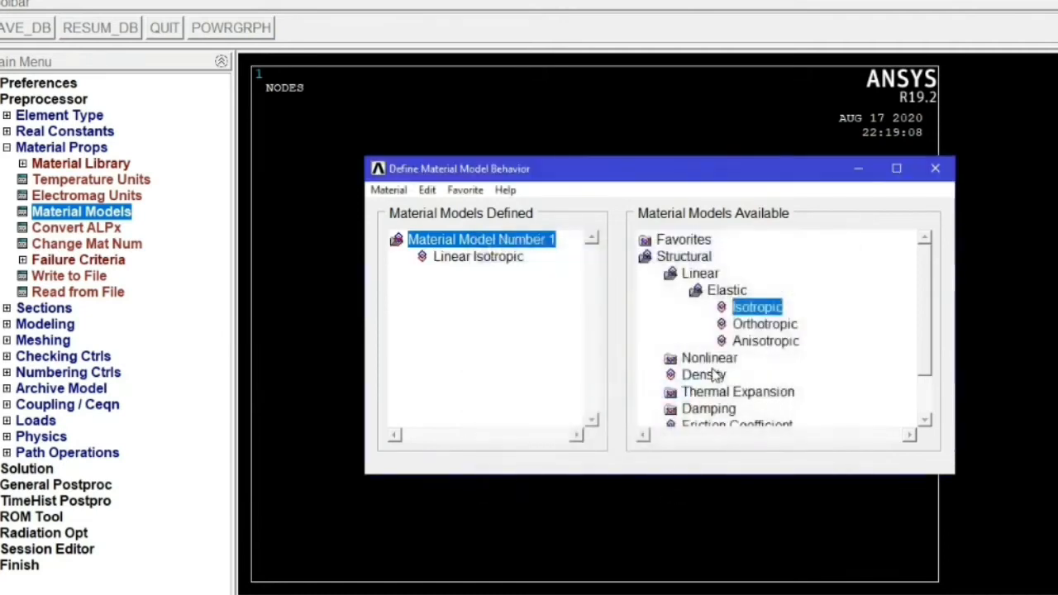
# - Add a density of 7830 to material model 1 and close the material models window
pyautogui.doubleClick(708, 376)
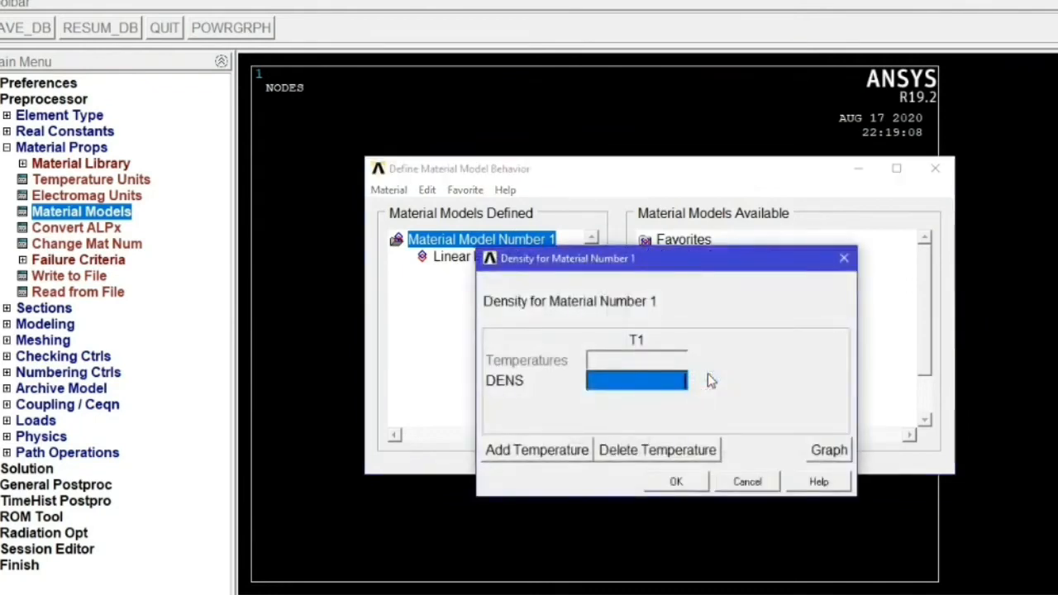
pyautogui.write('7')
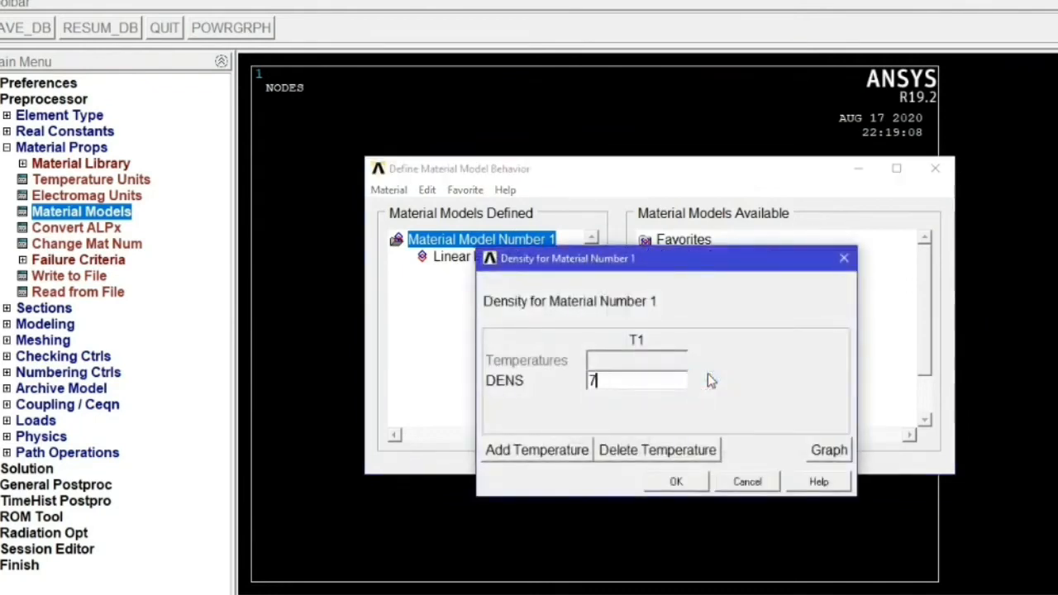
pyautogui.write('830')
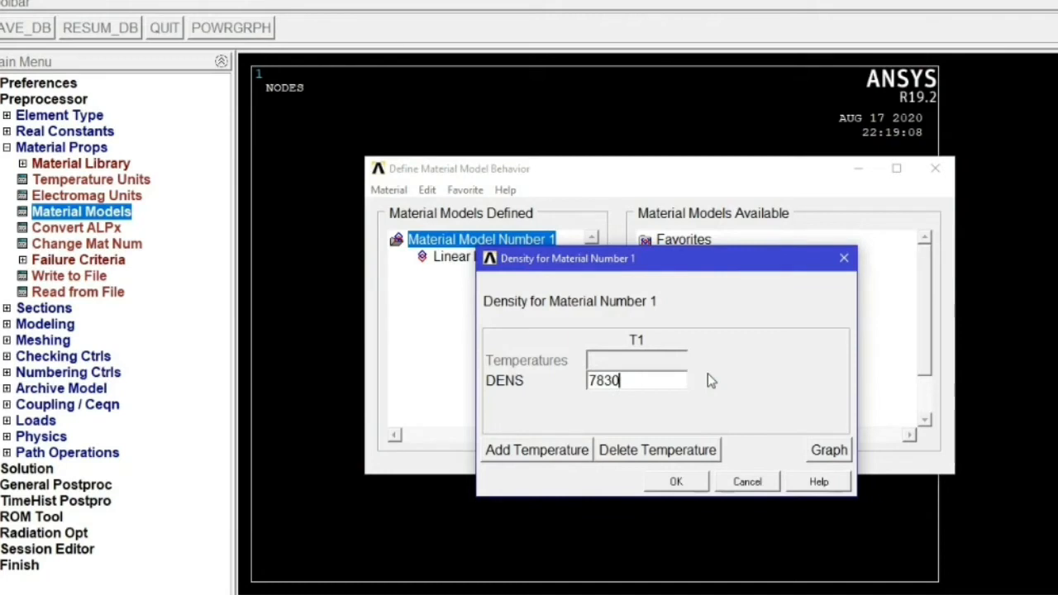
pyautogui.click(674, 482)
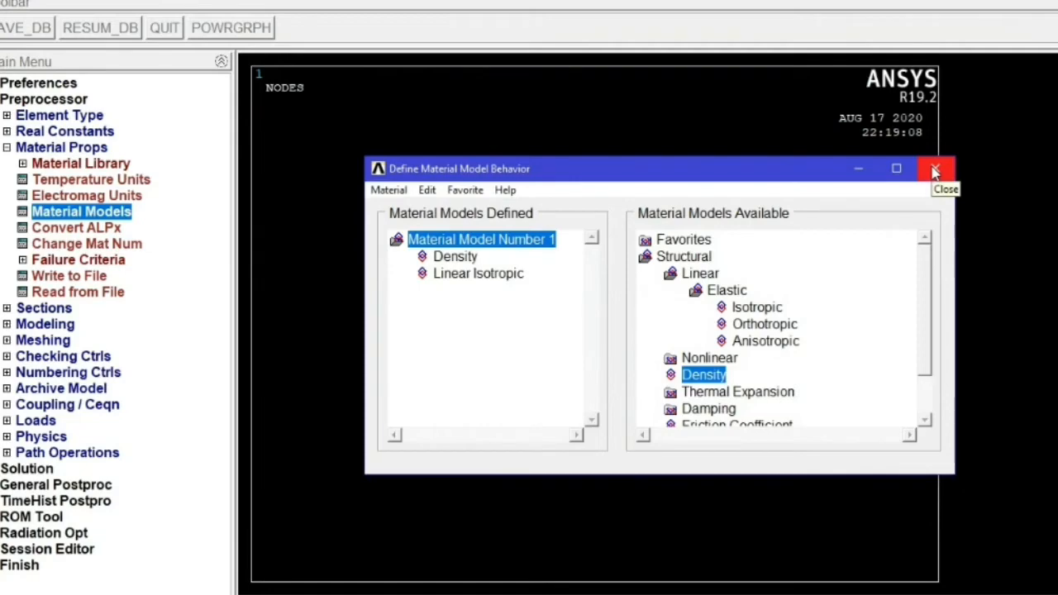
pyautogui.click(934, 170)
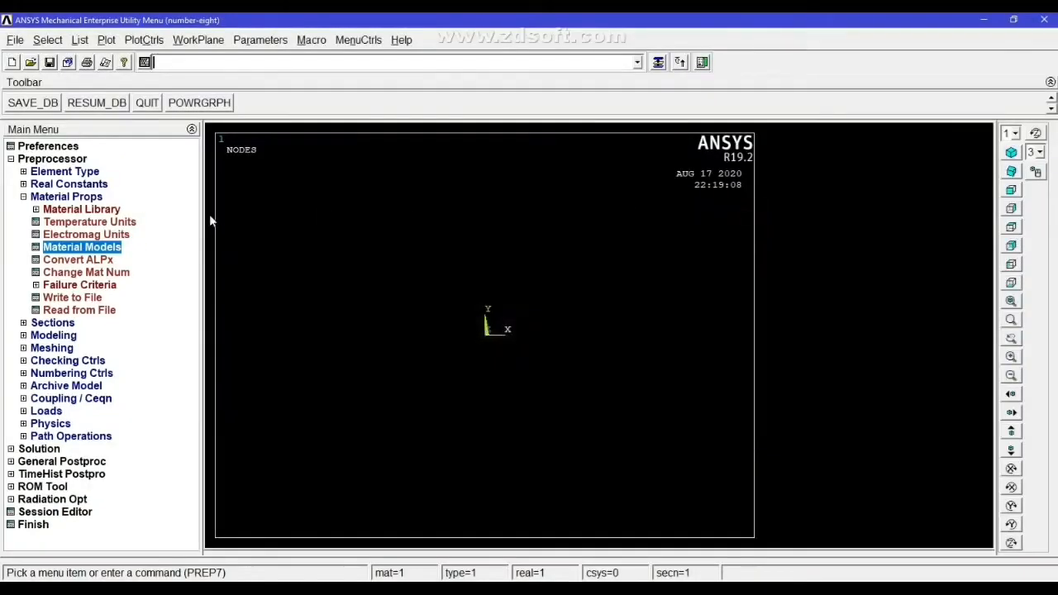
# - Create beam section 1 as a rectangle with B 0.01 and H 0.01, previewing it before confirming
pyautogui.click(23, 197)
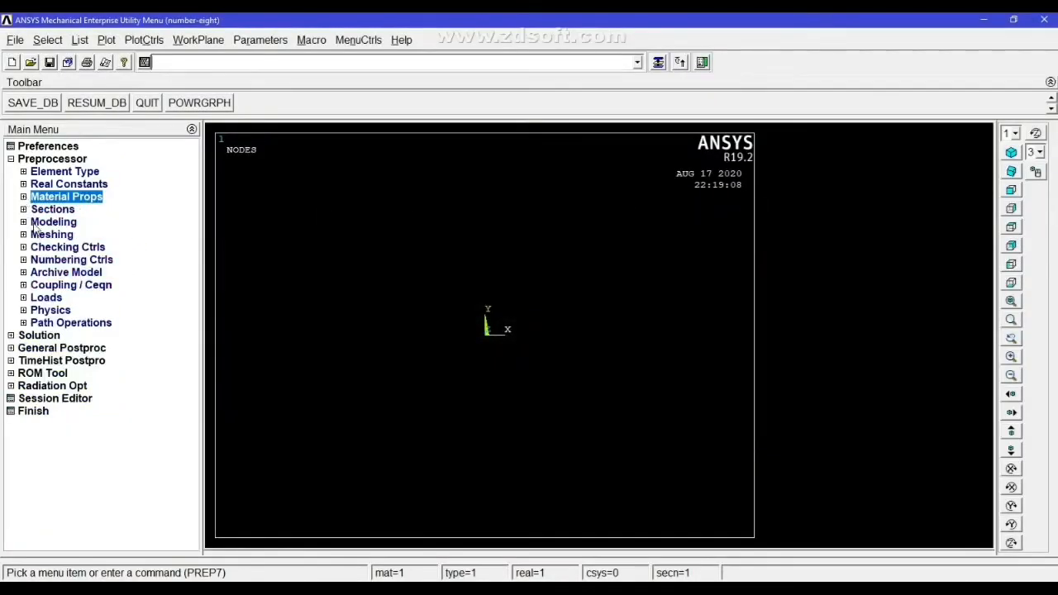
pyautogui.click(23, 209)
pyautogui.click(36, 235)
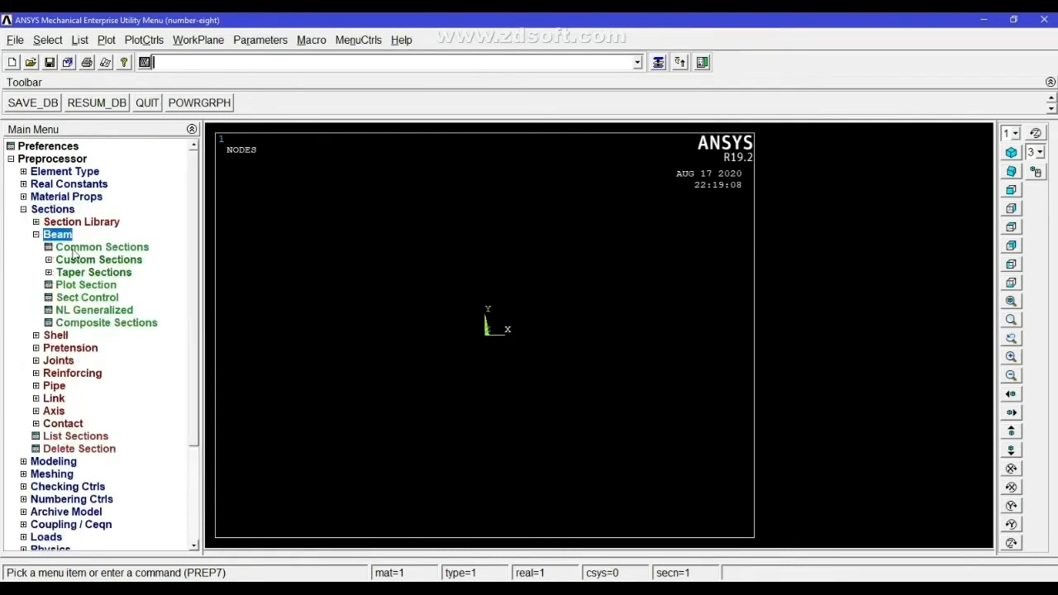
pyautogui.click(76, 247)
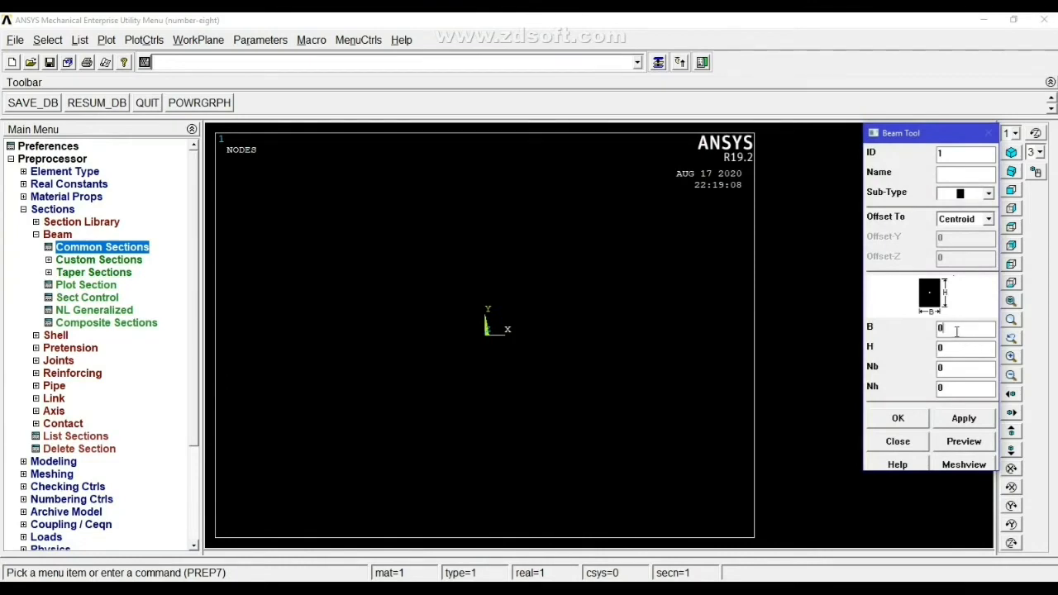
pyautogui.click(956, 332)
pyautogui.write('.')
pyautogui.click(953, 348)
pyautogui.write('.')
pyautogui.click(959, 444)
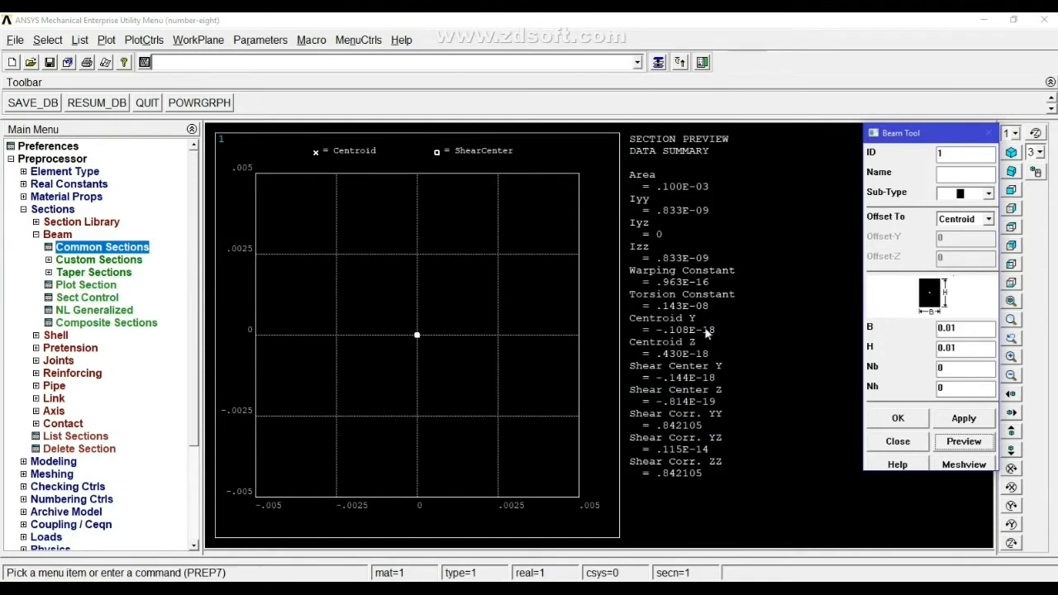
pyautogui.click(889, 419)
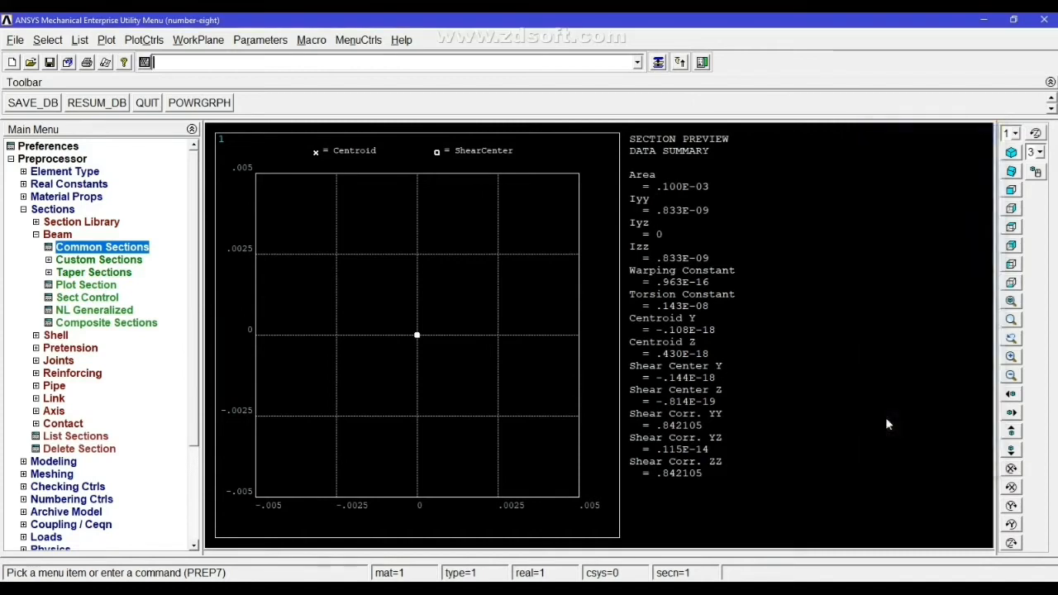
# - Create keypoint 1 at coordinates 0, 0 in the active coordinate system
pyautogui.click(36, 235)
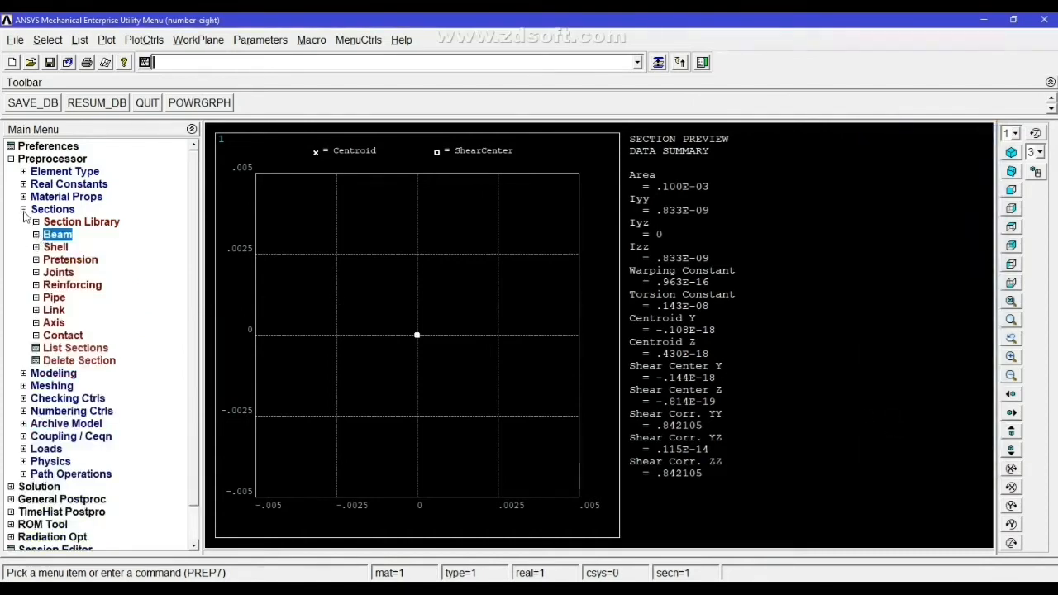
pyautogui.click(23, 209)
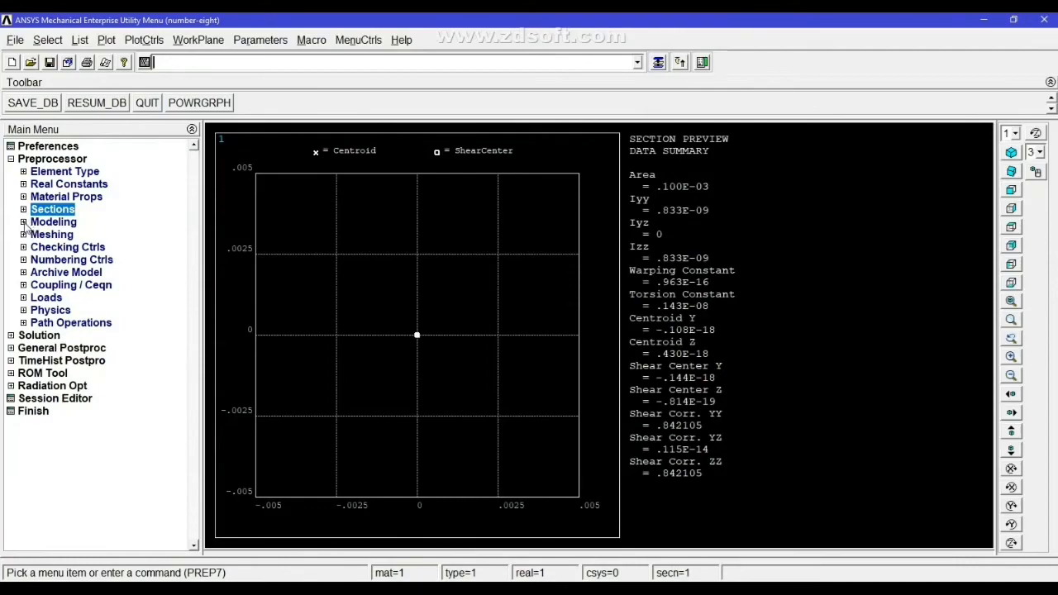
pyautogui.click(23, 221)
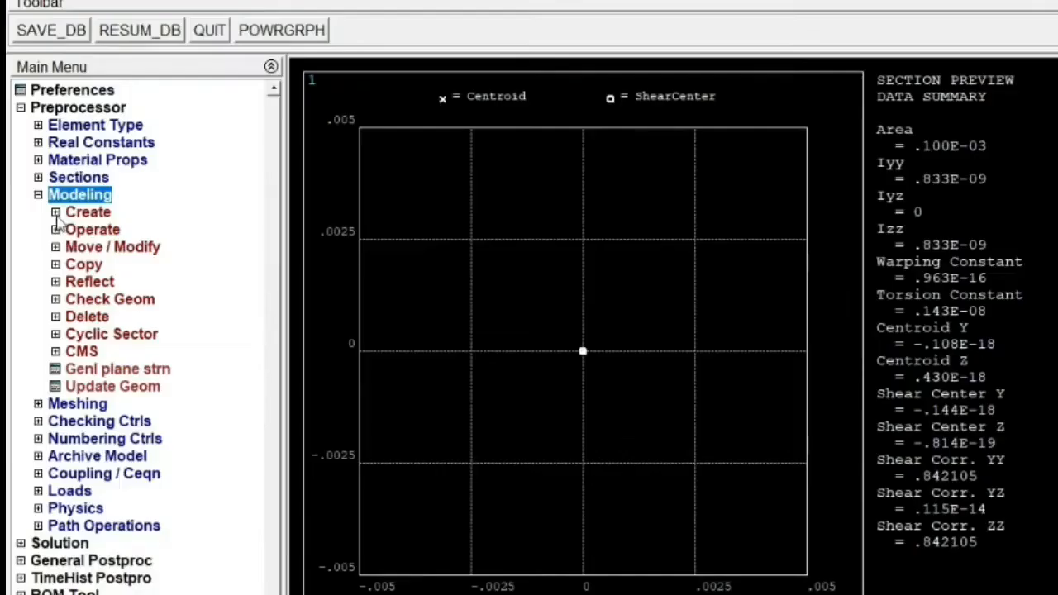
pyautogui.click(56, 212)
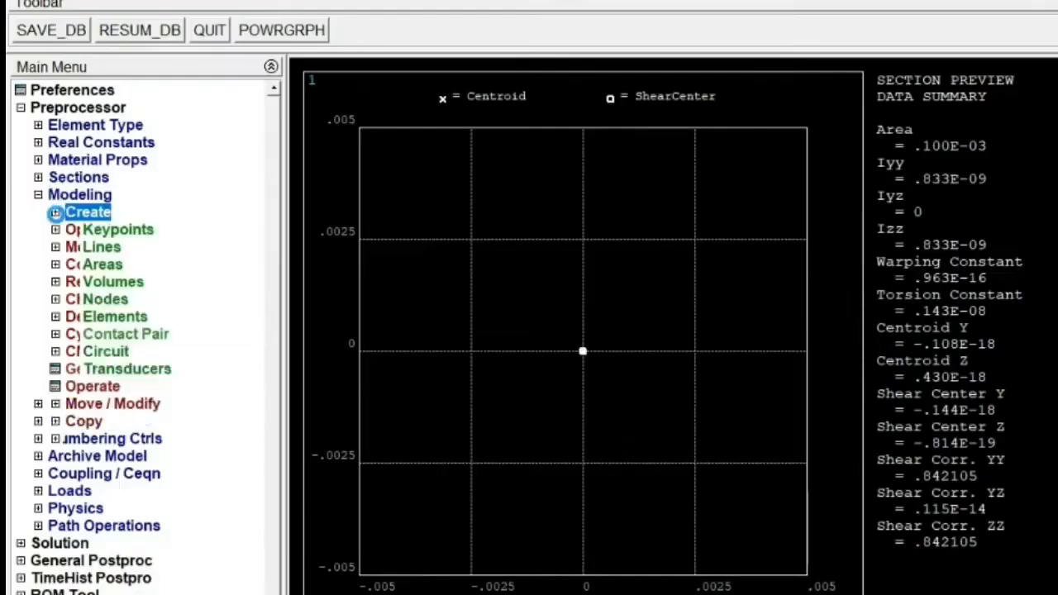
pyautogui.click(72, 230)
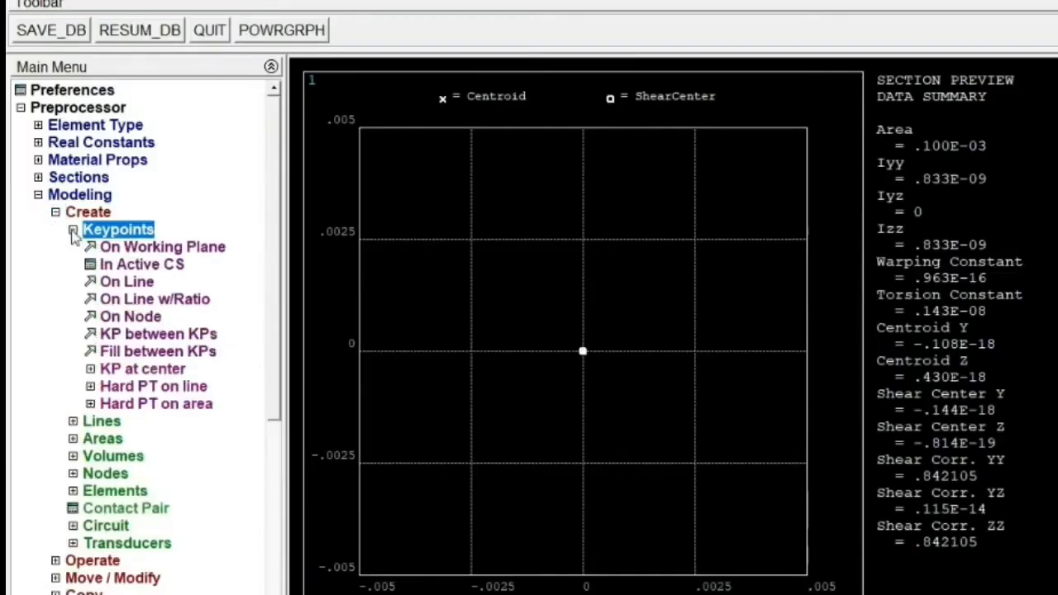
pyautogui.click(132, 266)
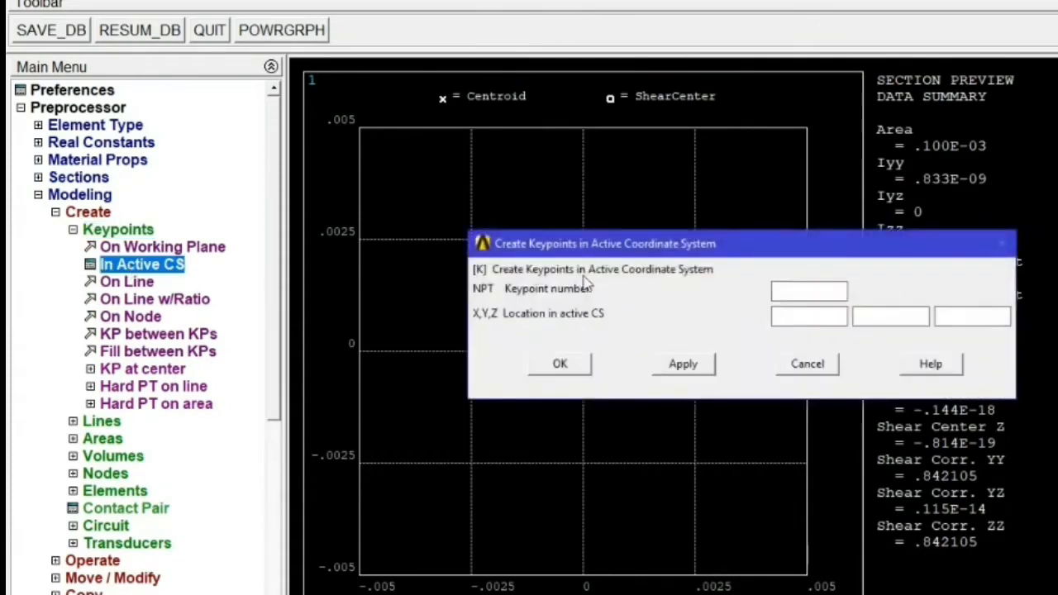
pyautogui.write('1')
pyautogui.write('0')
pyautogui.write('0')
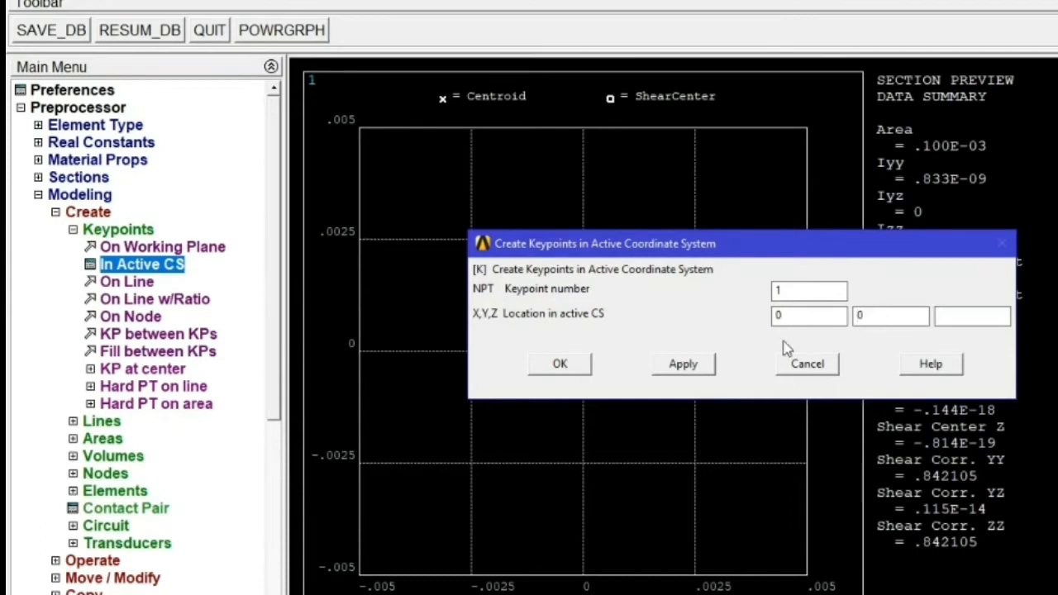
pyautogui.click(691, 369)
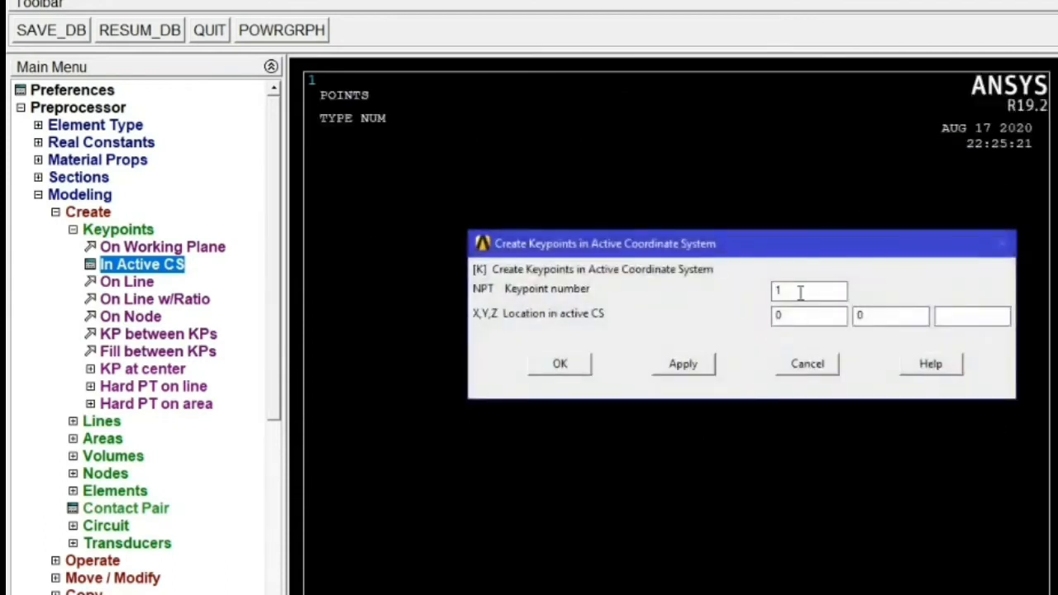
# - Create keypoint 2 at coordinates 1, 0 in the active coordinate system
pyautogui.doubleClick(800, 293)
pyautogui.write('2')
pyautogui.doubleClick(779, 315)
pyautogui.write('1')
pyautogui.click(560, 363)
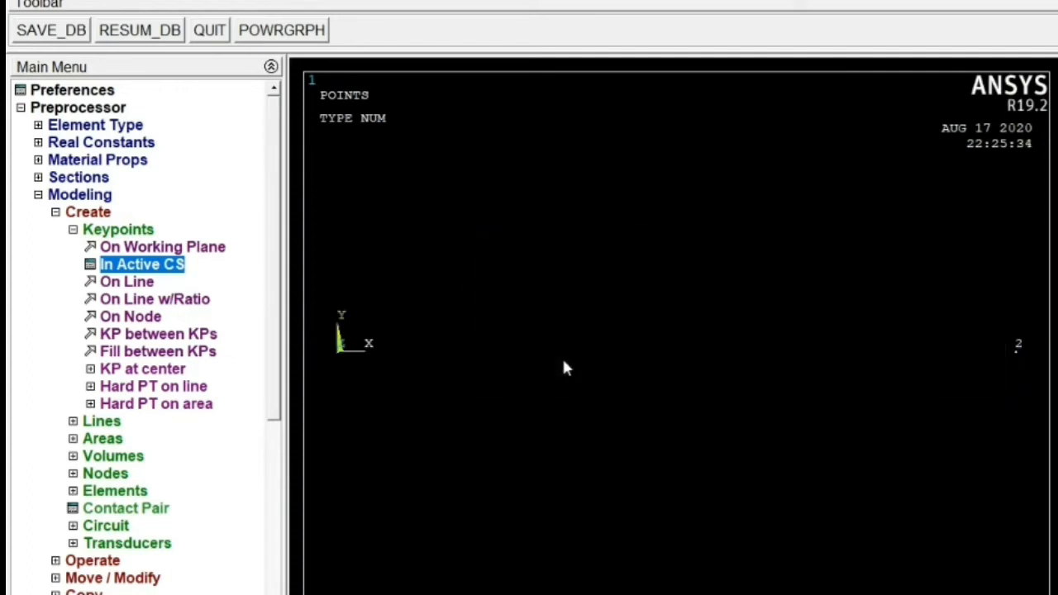
# - Draw a straight line connecting keypoints 1 and 2
pyautogui.click(73, 230)
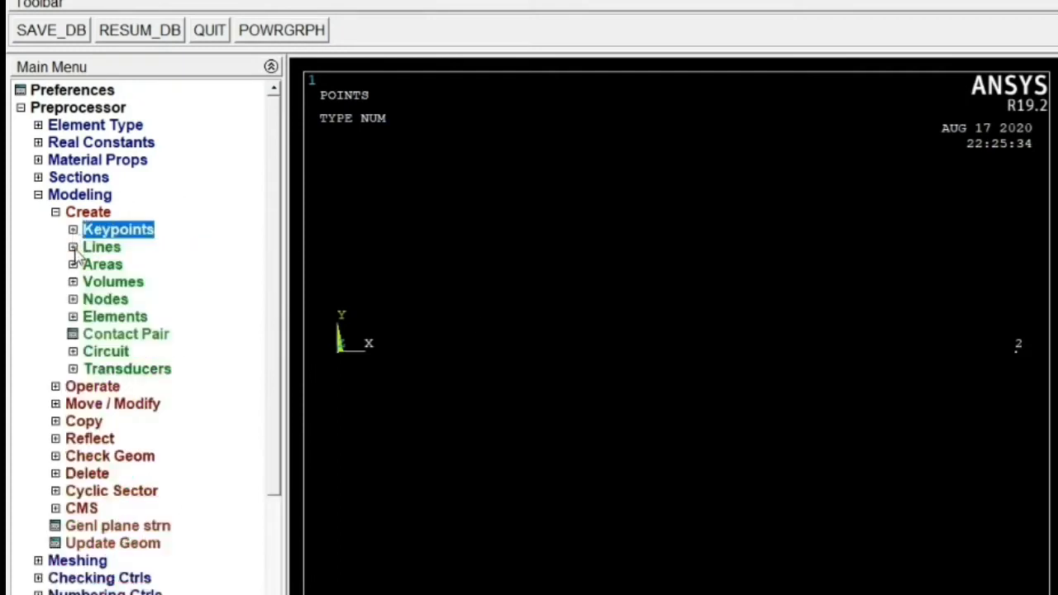
pyautogui.click(74, 247)
pyautogui.click(91, 264)
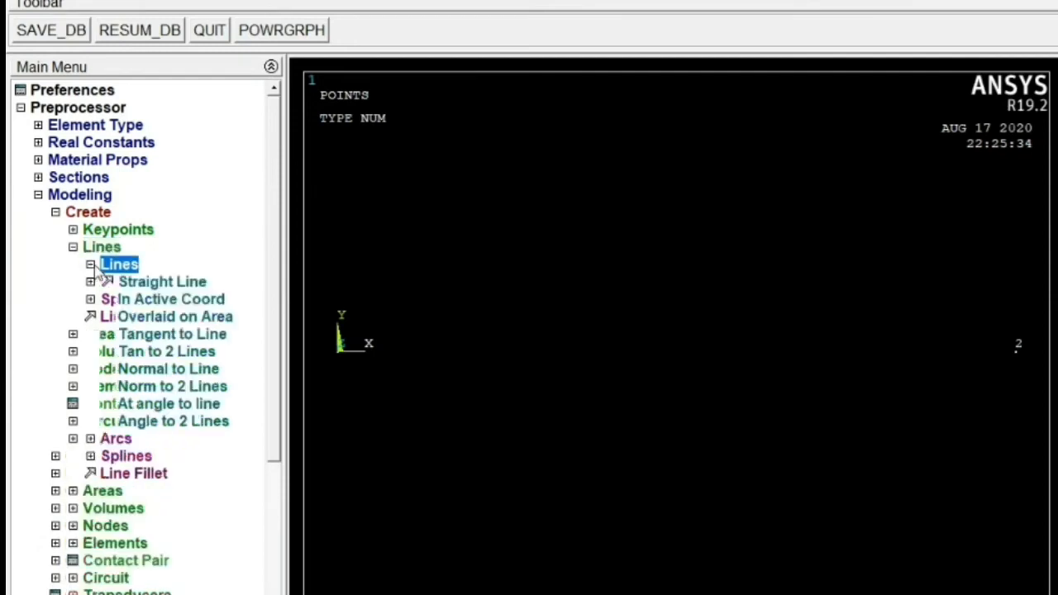
pyautogui.click(155, 283)
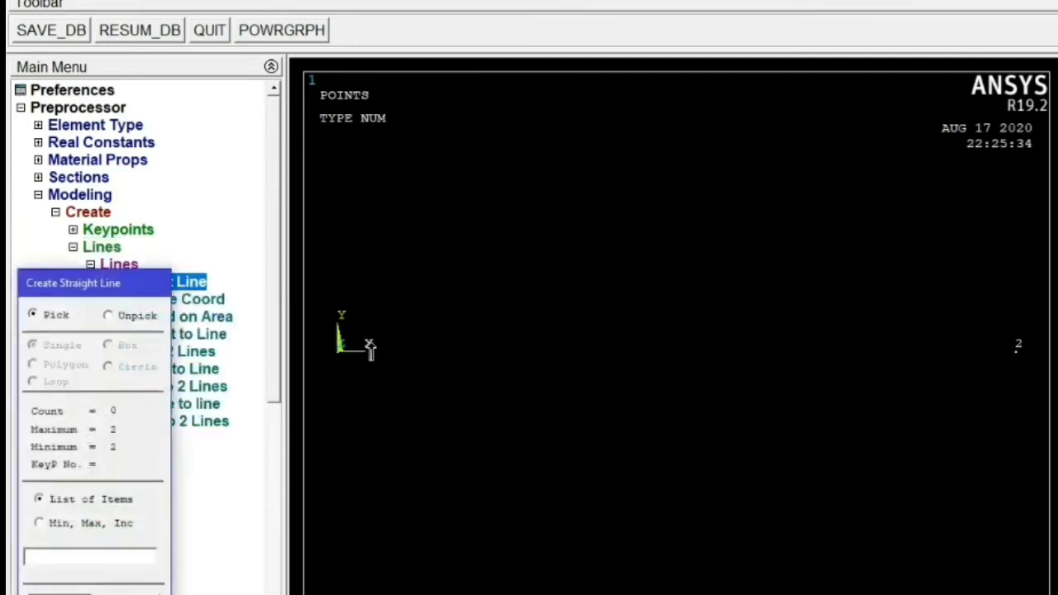
pyautogui.click(370, 348)
pyautogui.click(1015, 346)
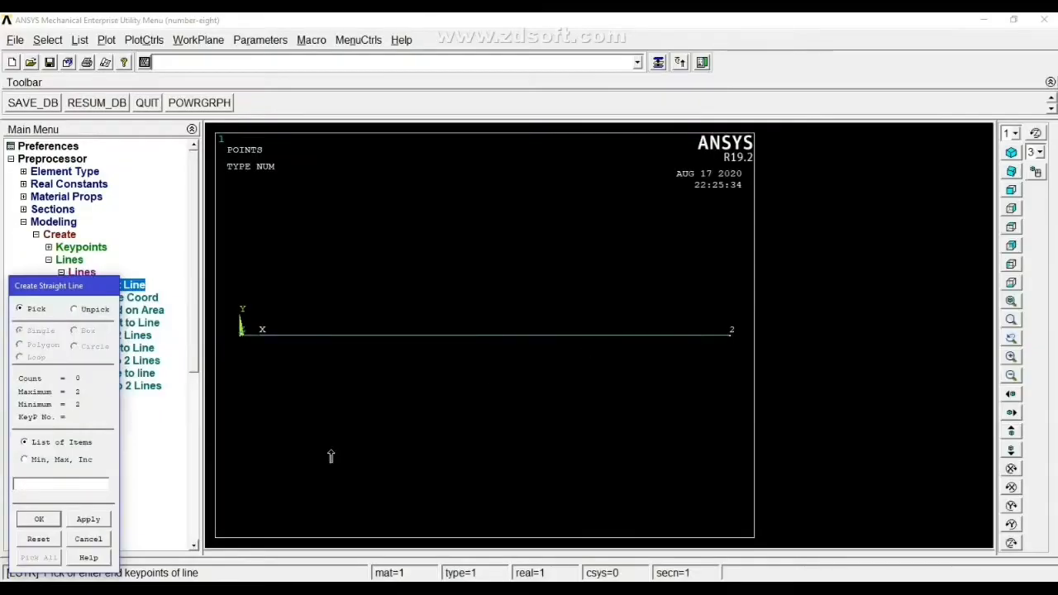
pyautogui.click(39, 519)
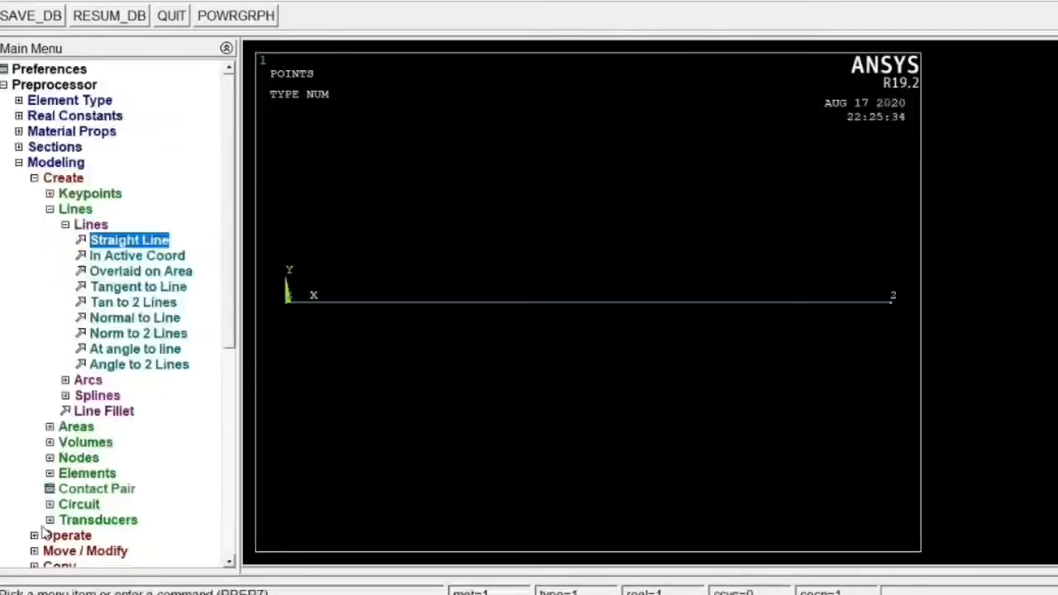
# - Set the manual mesh size for all lines to 50 element divisions
pyautogui.click(66, 226)
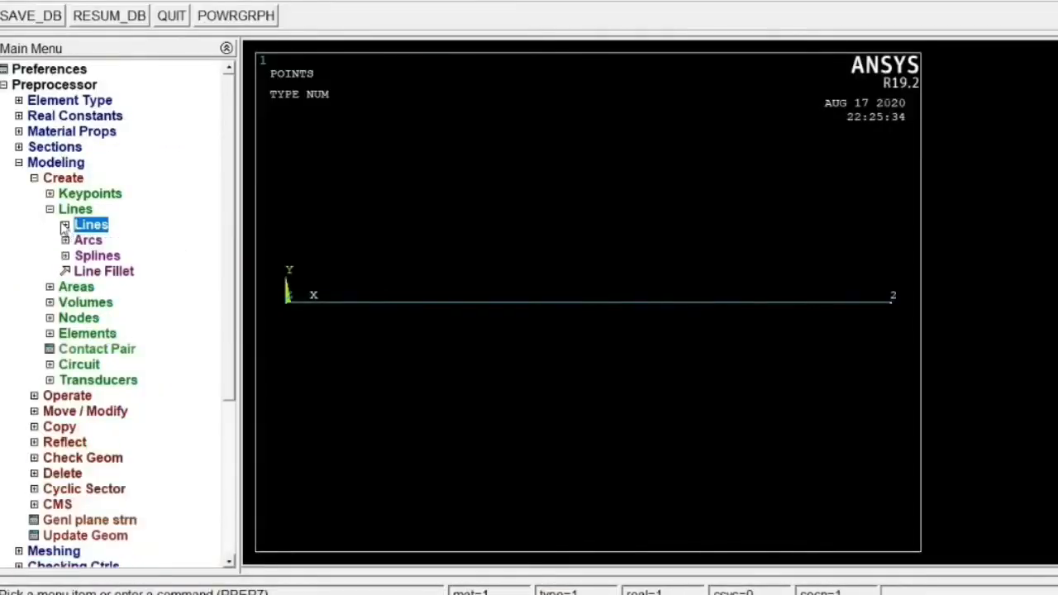
pyautogui.click(49, 210)
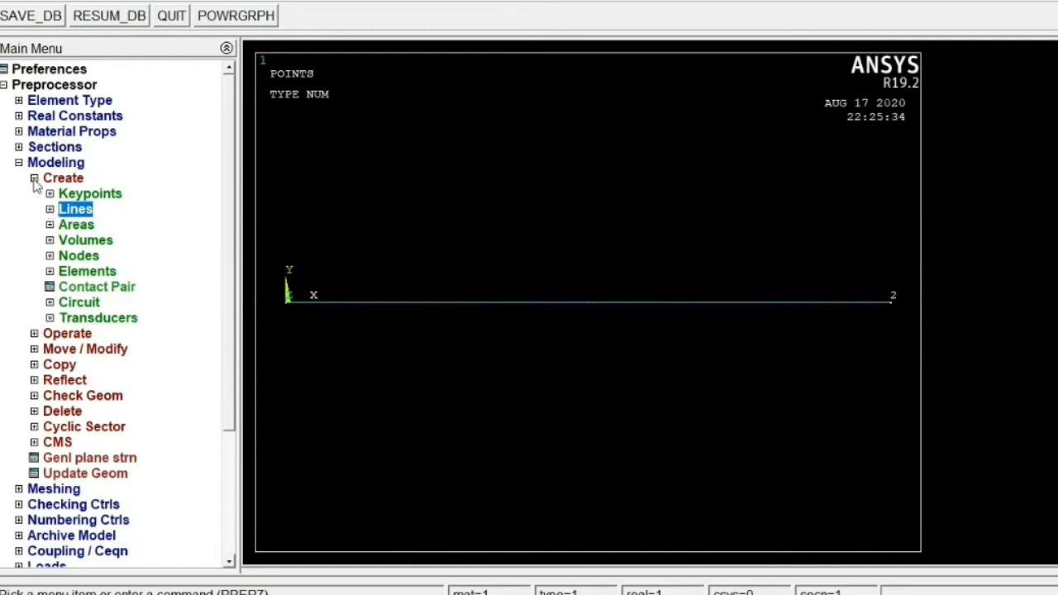
pyautogui.click(33, 177)
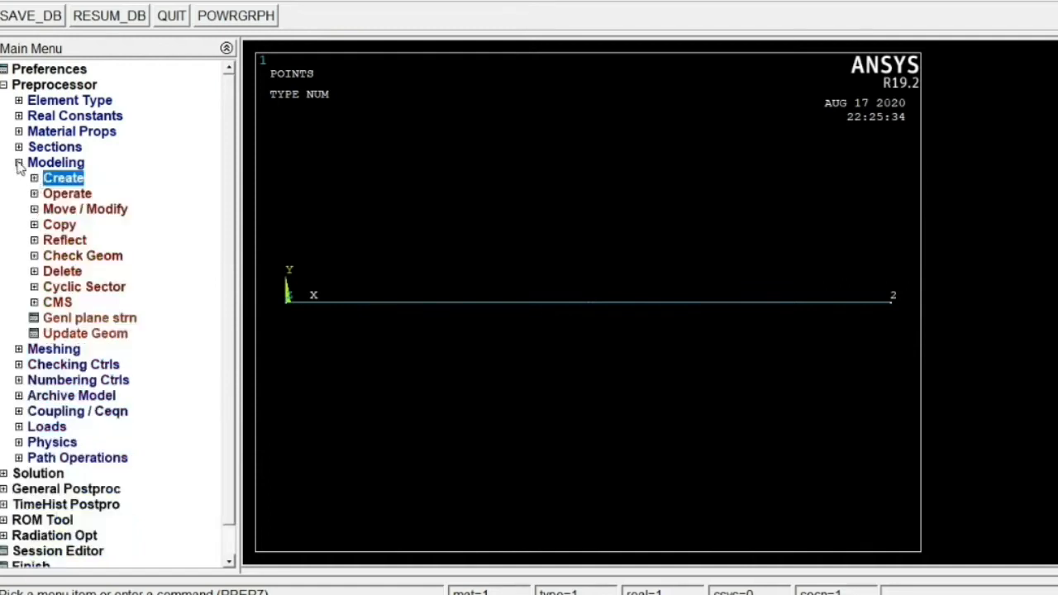
pyautogui.click(18, 163)
pyautogui.click(19, 178)
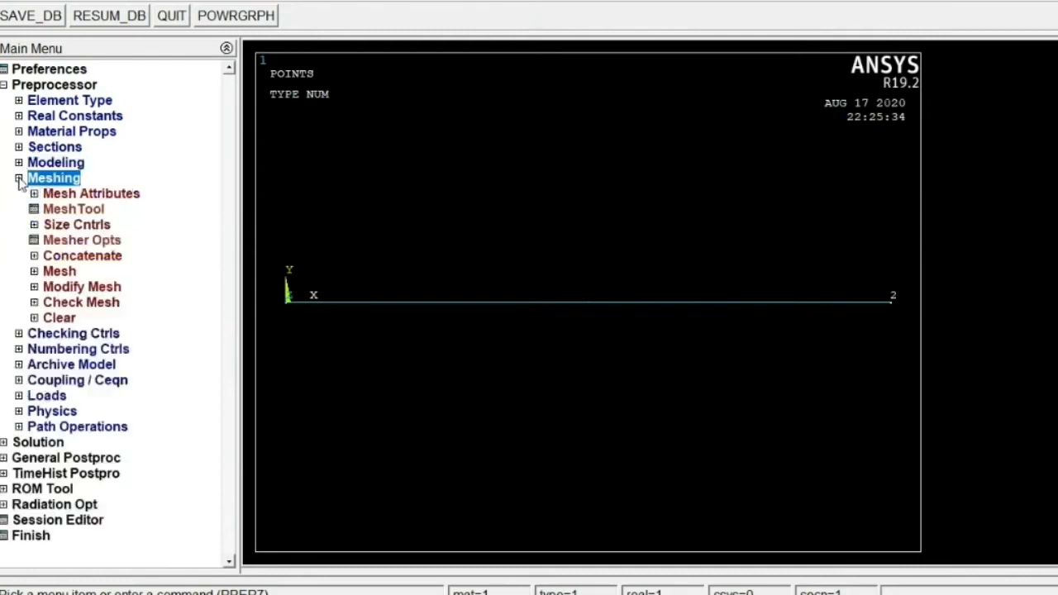
pyautogui.click(33, 226)
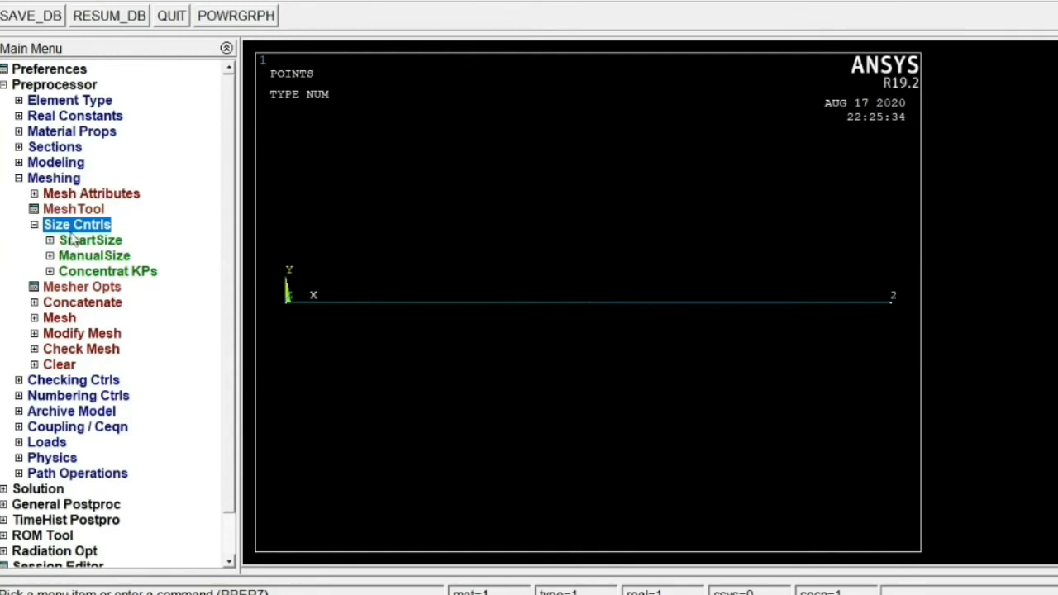
pyautogui.click(50, 257)
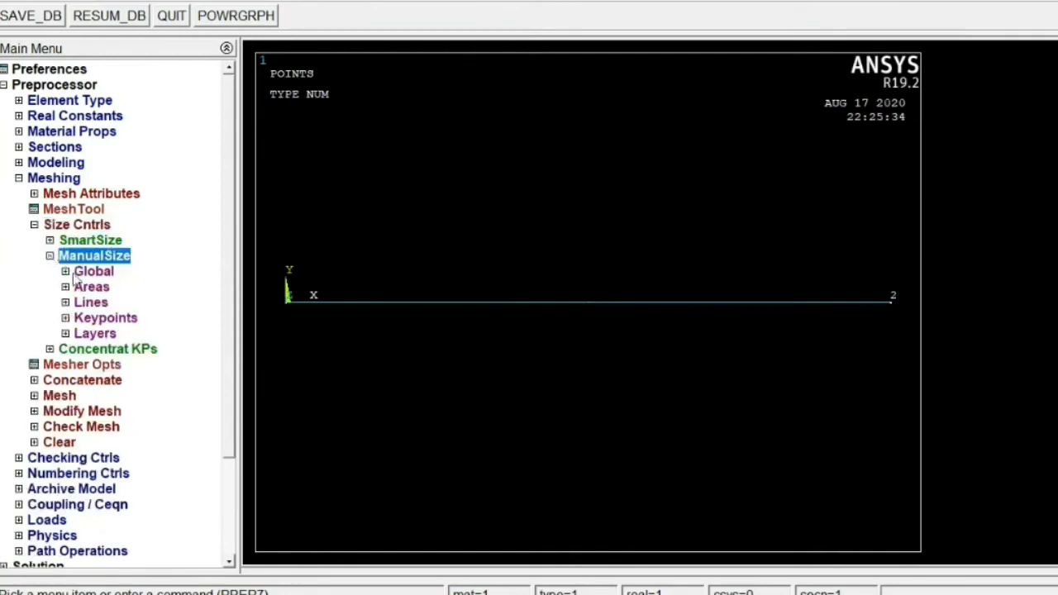
pyautogui.click(65, 303)
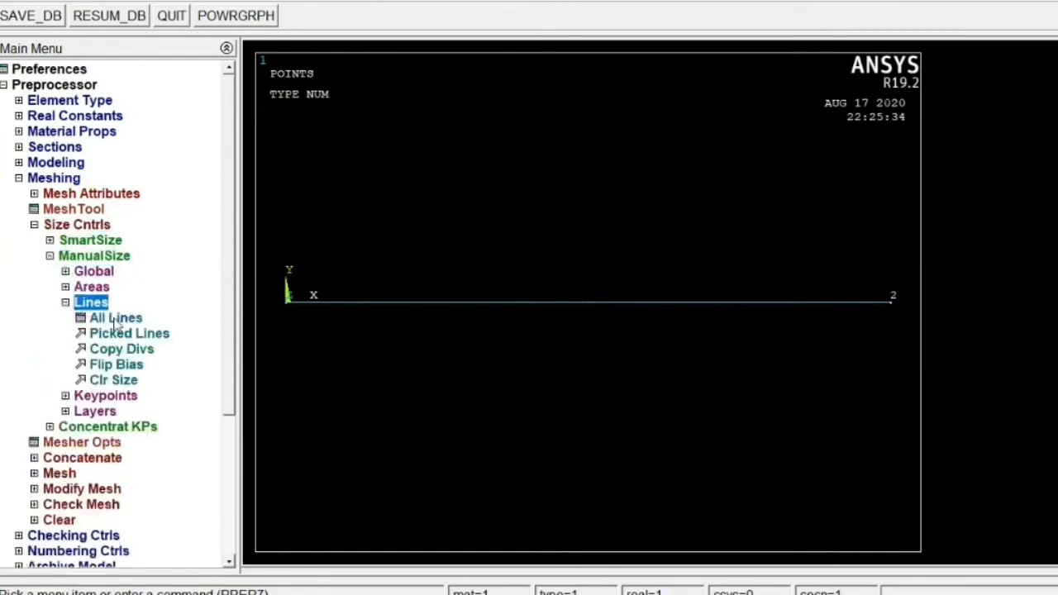
pyautogui.click(99, 322)
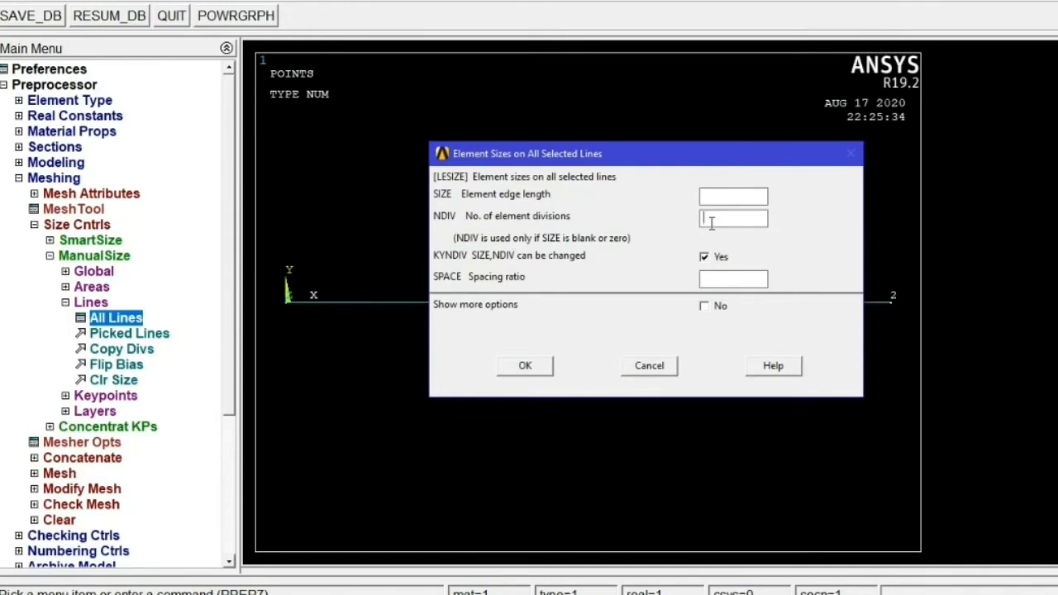
pyautogui.write('50')
pyautogui.click(526, 366)
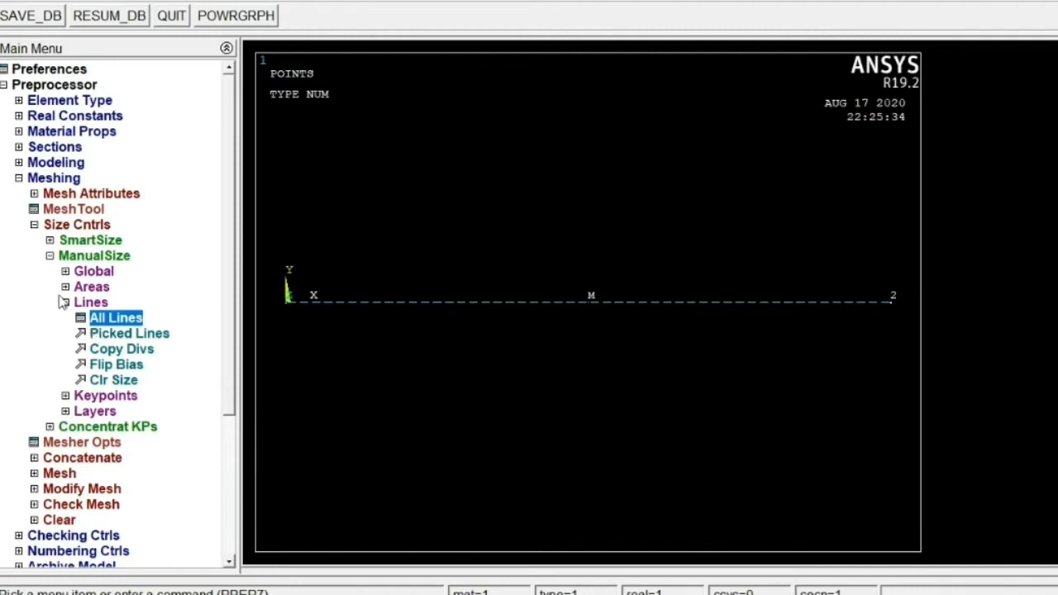
# - Mesh all lines of the beam
pyautogui.click(65, 303)
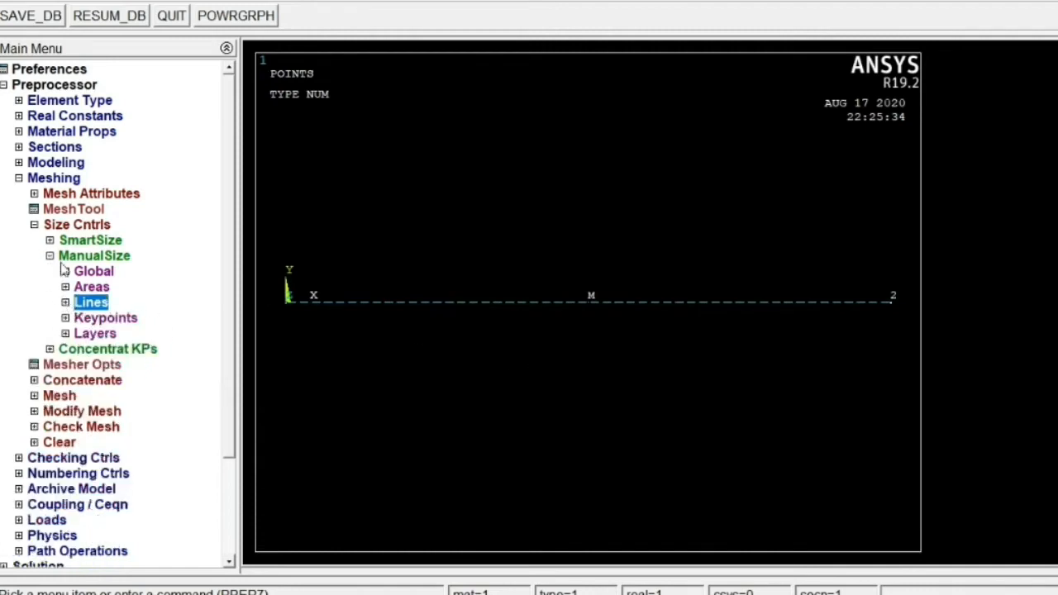
pyautogui.click(50, 256)
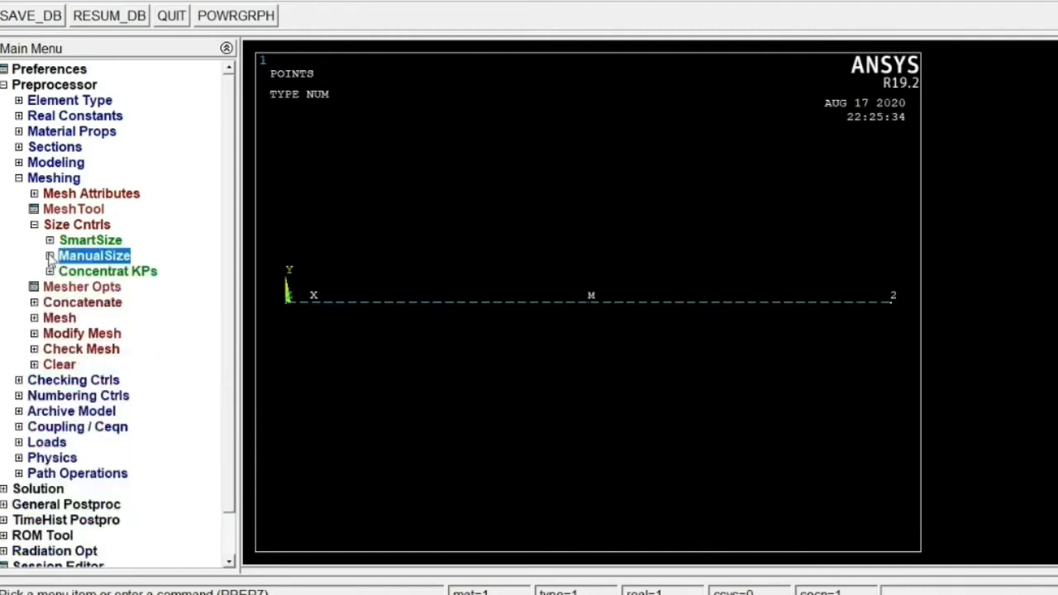
pyautogui.click(33, 318)
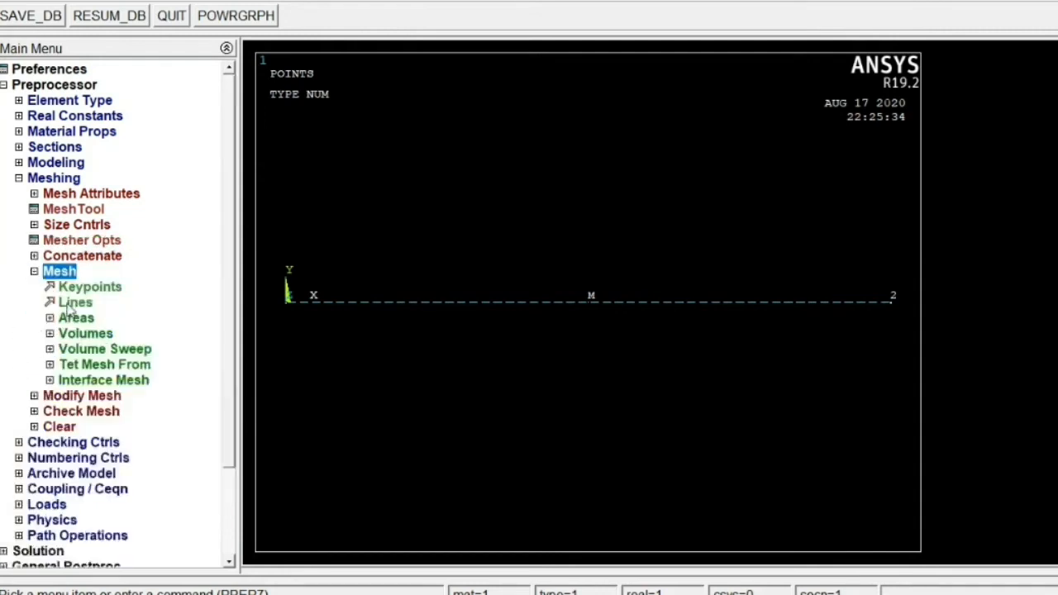
pyautogui.click(73, 303)
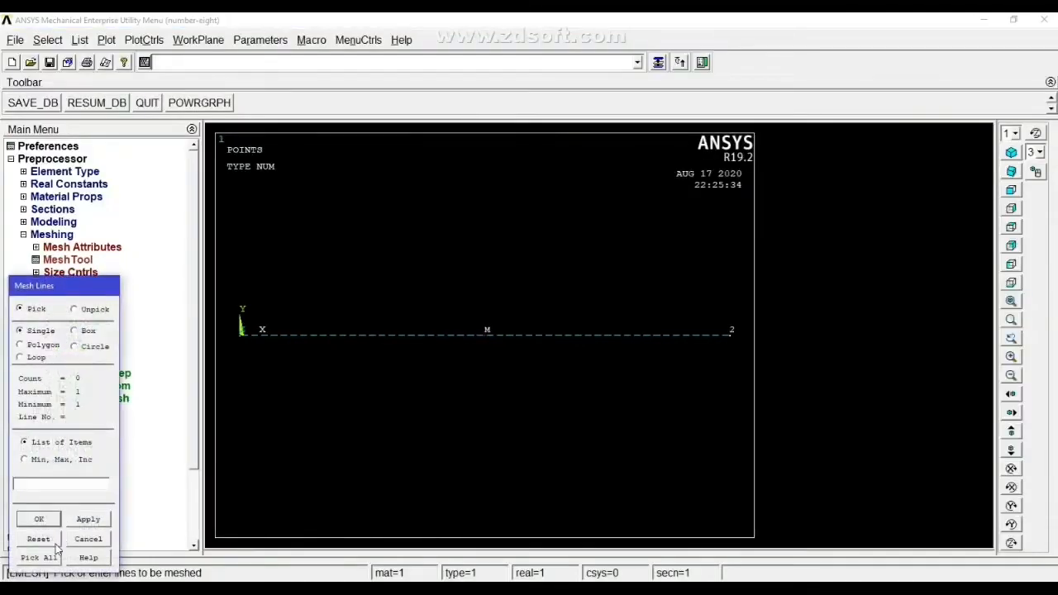
pyautogui.click(39, 558)
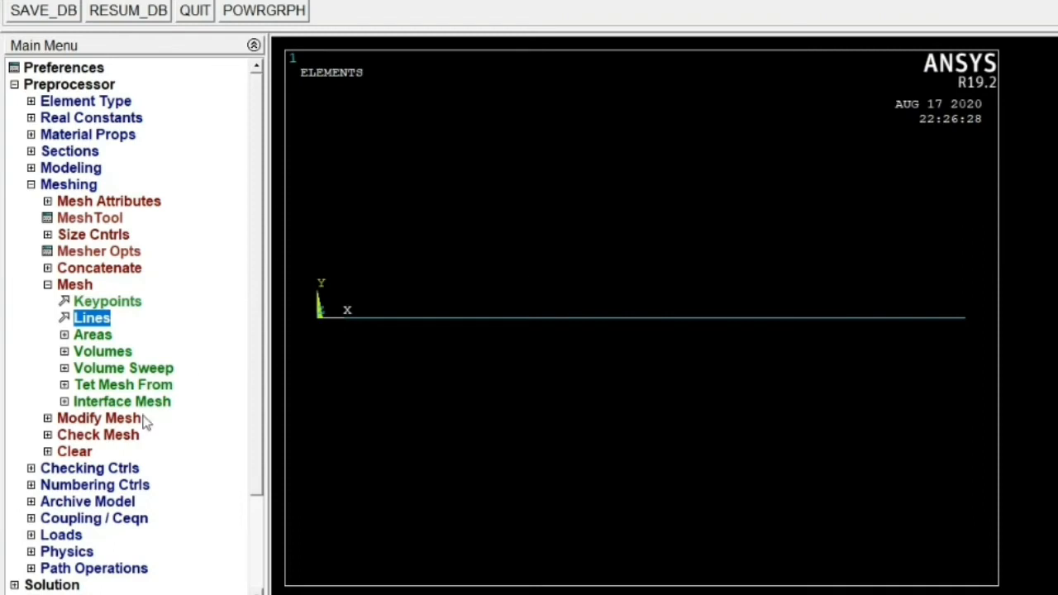
# - Start a new analysis of type Harmonic
pyautogui.click(47, 285)
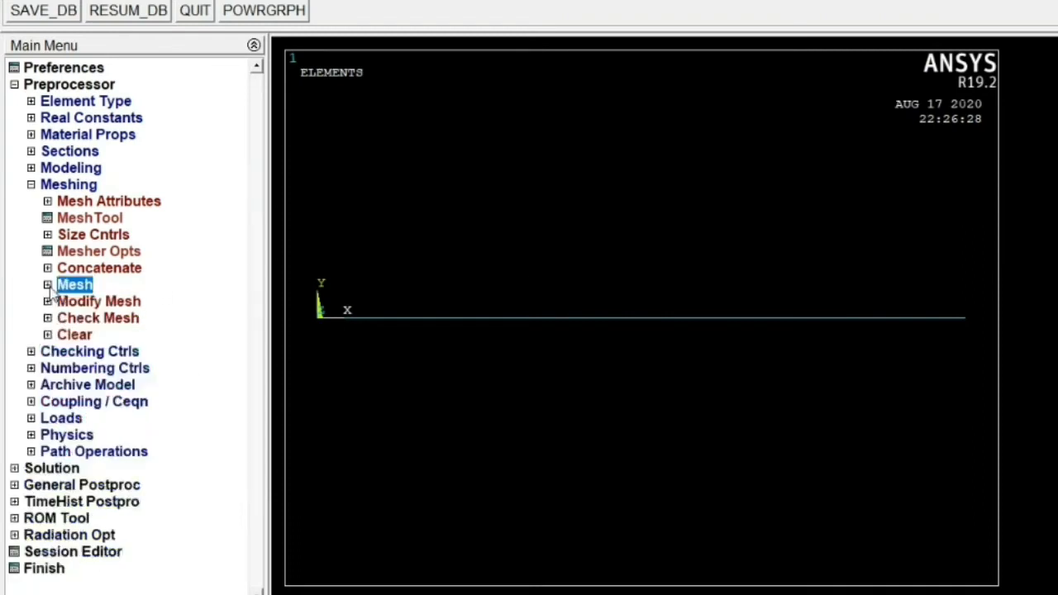
pyautogui.click(31, 184)
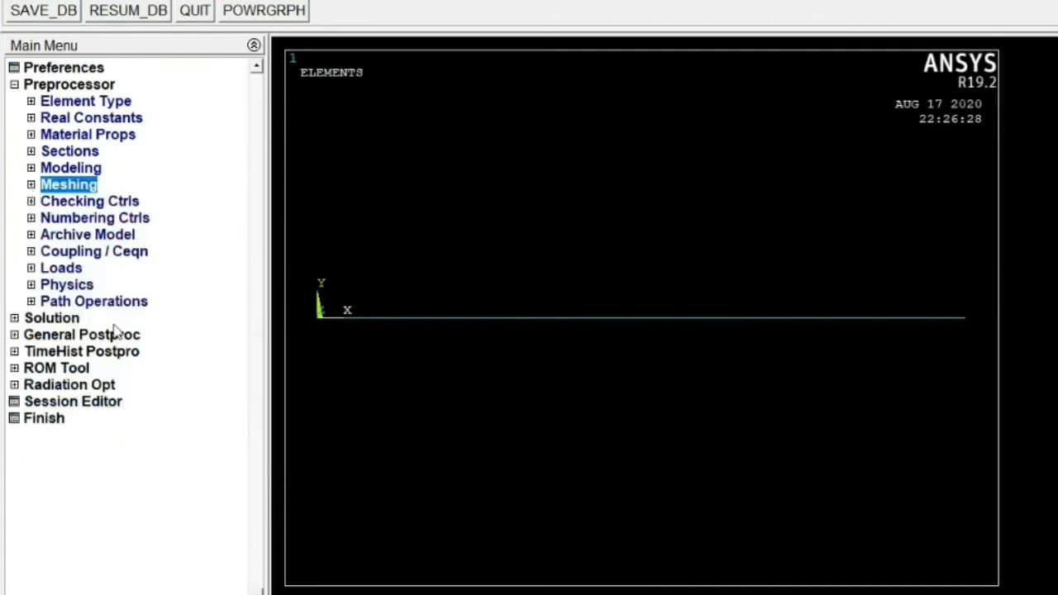
pyautogui.click(31, 269)
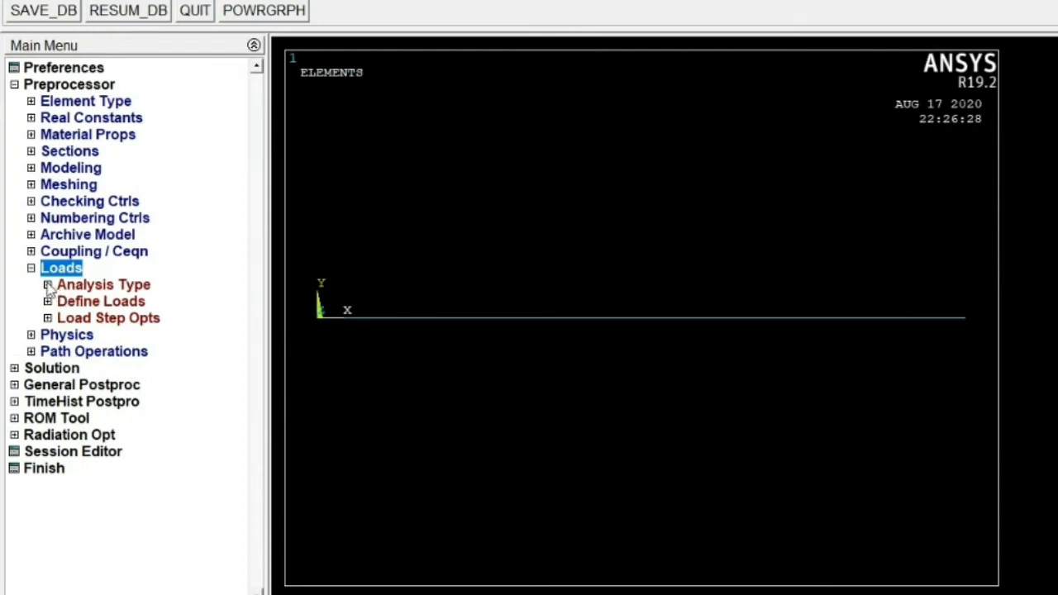
pyautogui.click(58, 285)
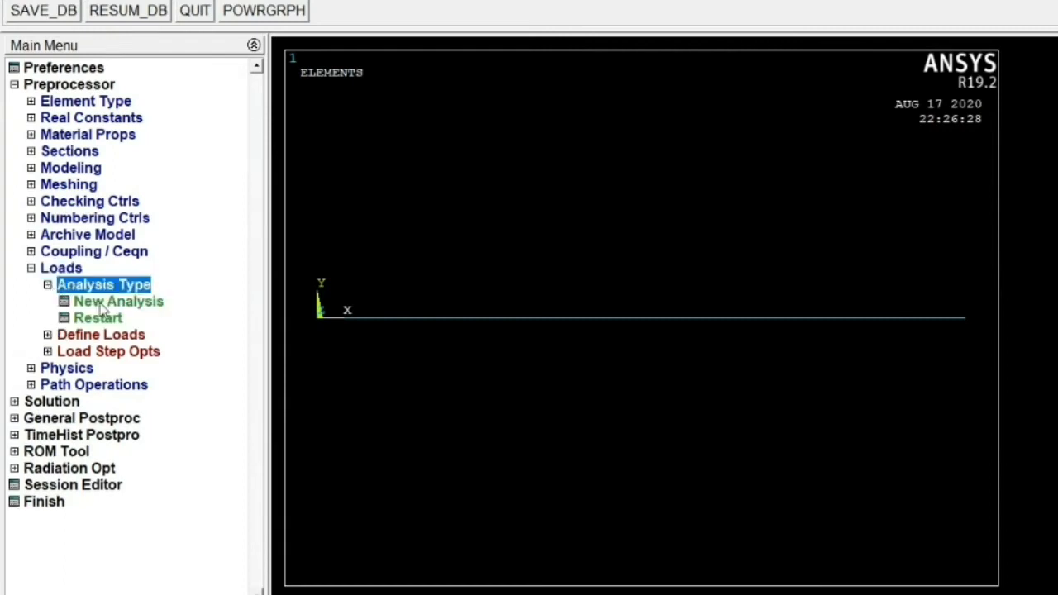
pyautogui.click(103, 303)
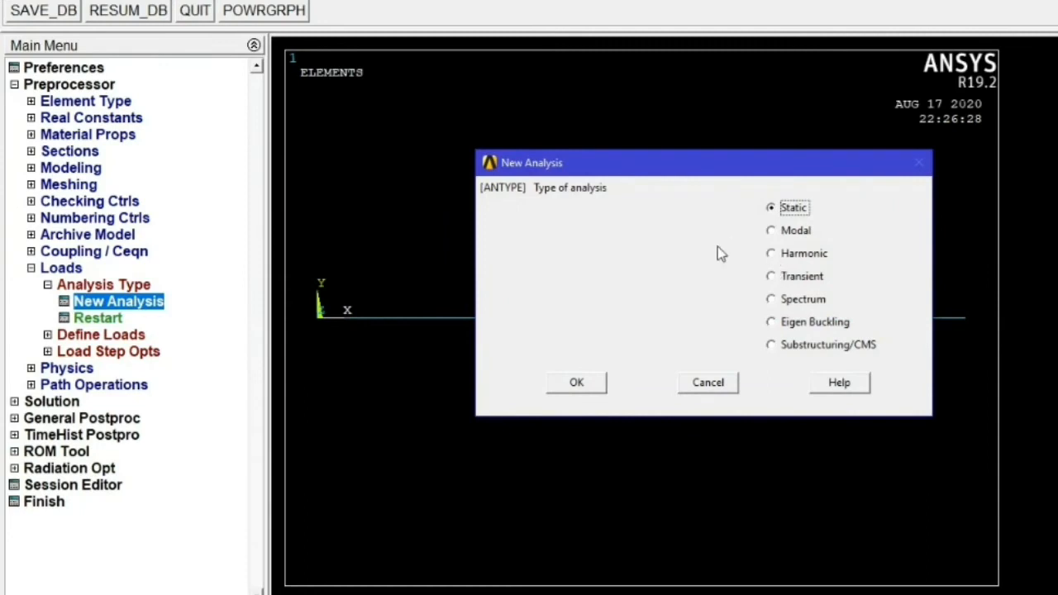
pyautogui.click(772, 253)
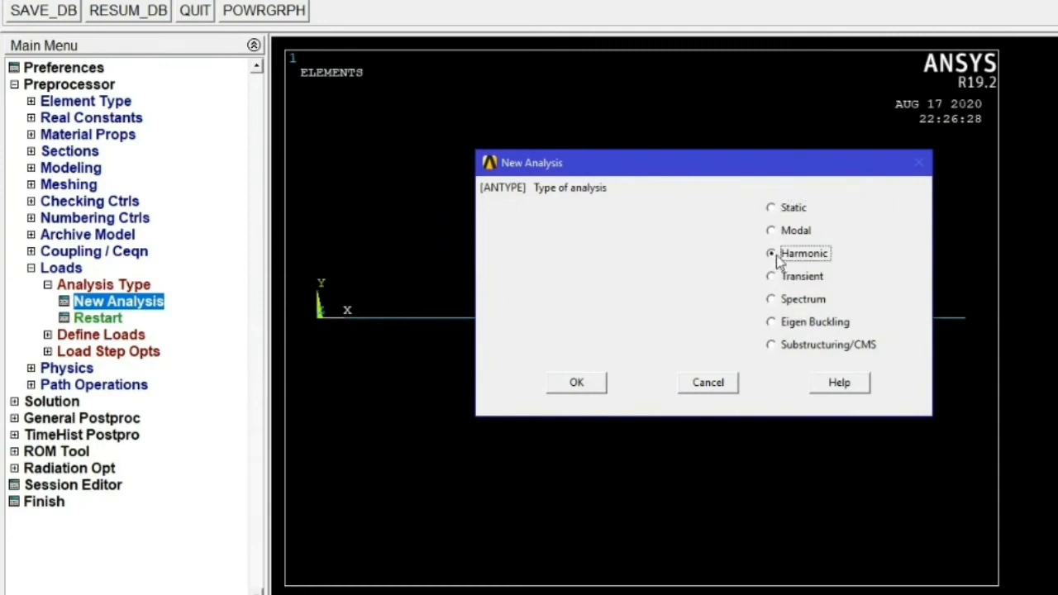
pyautogui.click(576, 383)
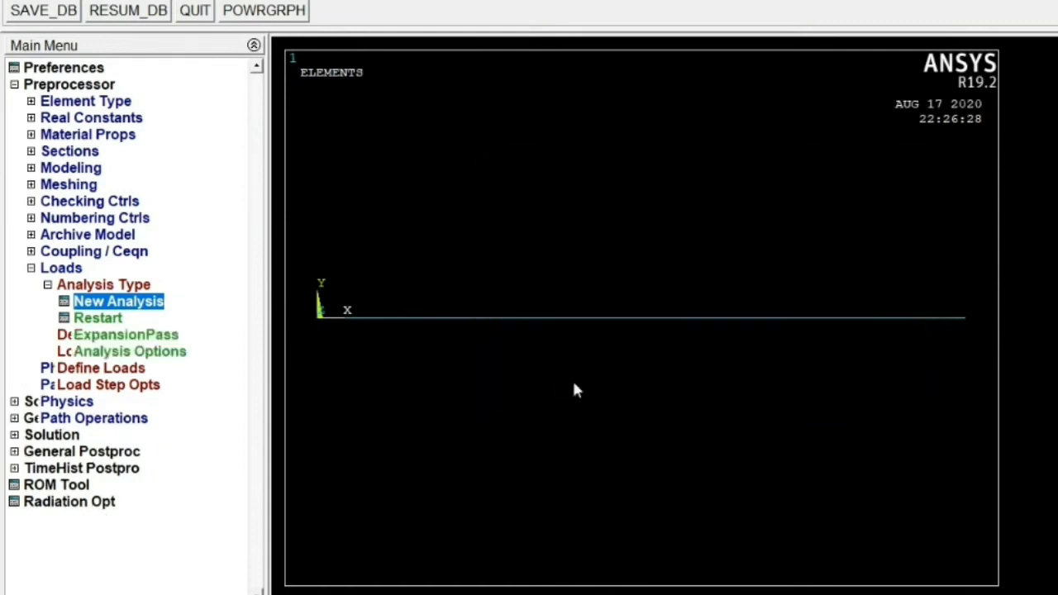
# - Accept the harmonic analysis options with the Full solution method and Program Chosen equation solver
pyautogui.click(112, 352)
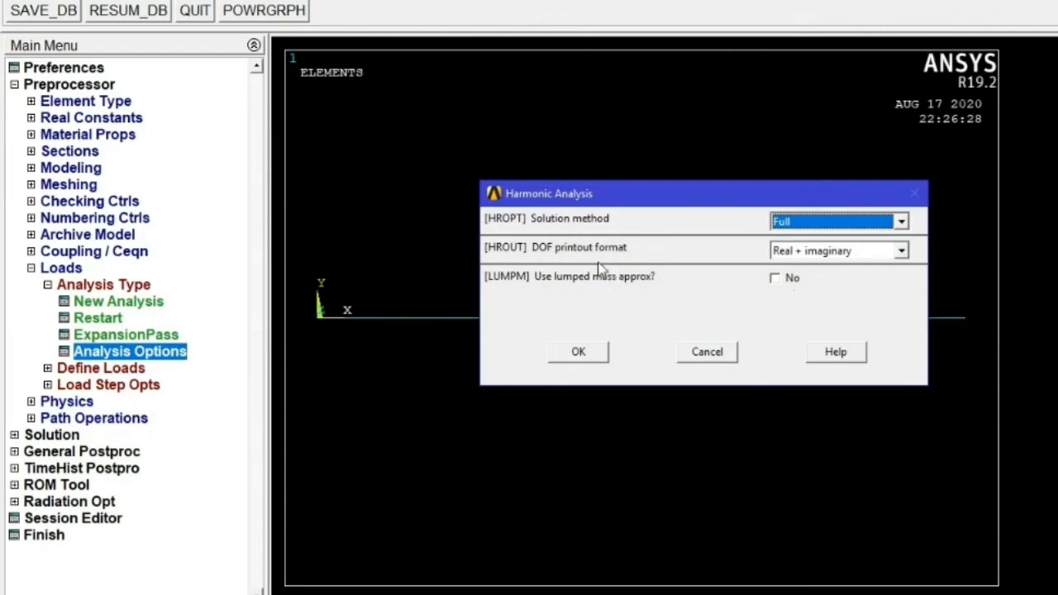
pyautogui.click(588, 354)
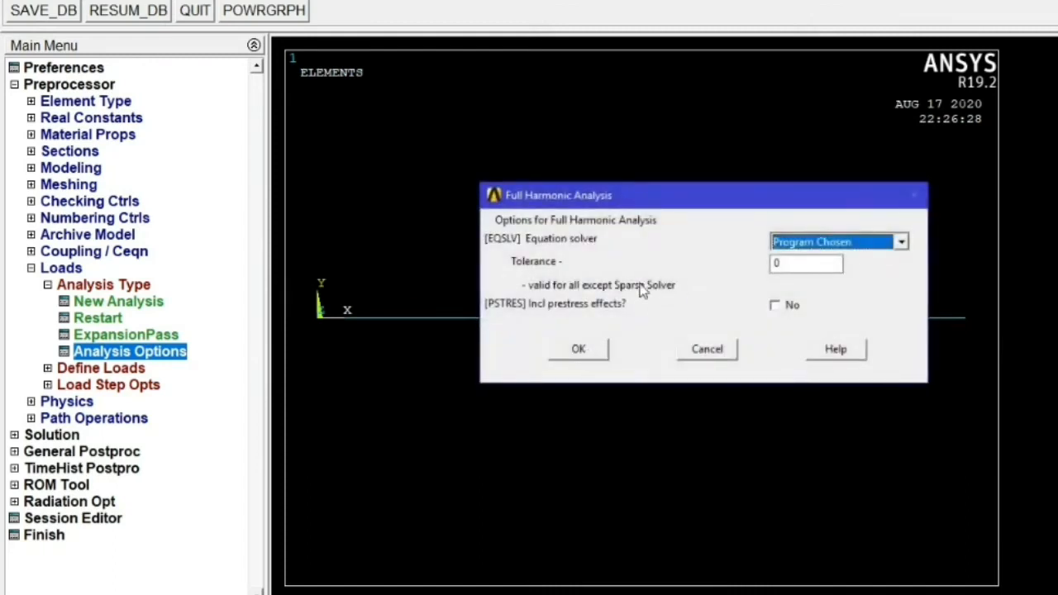
pyautogui.click(796, 263)
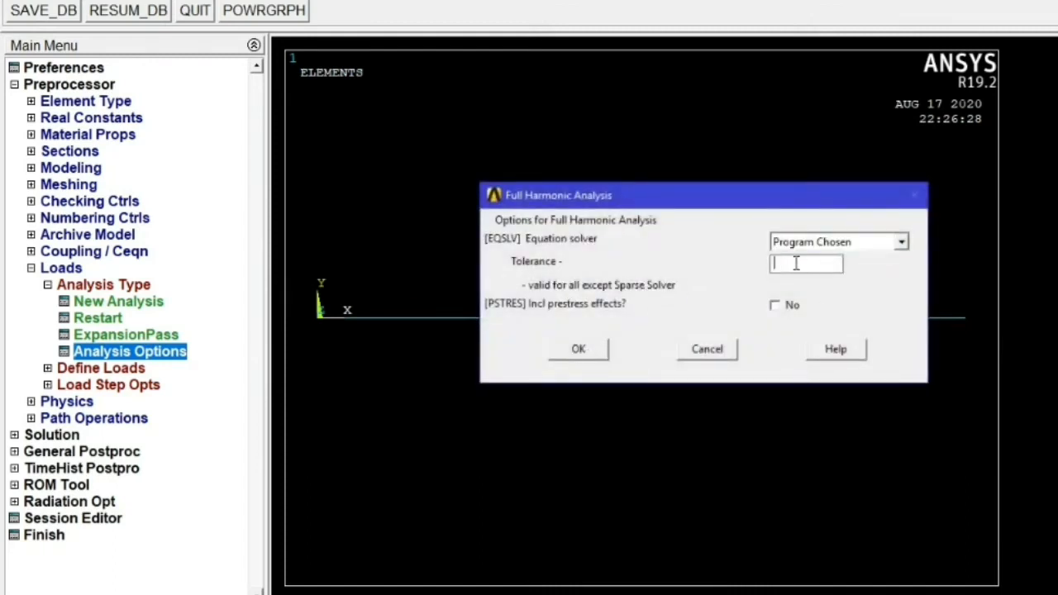
pyautogui.click(579, 349)
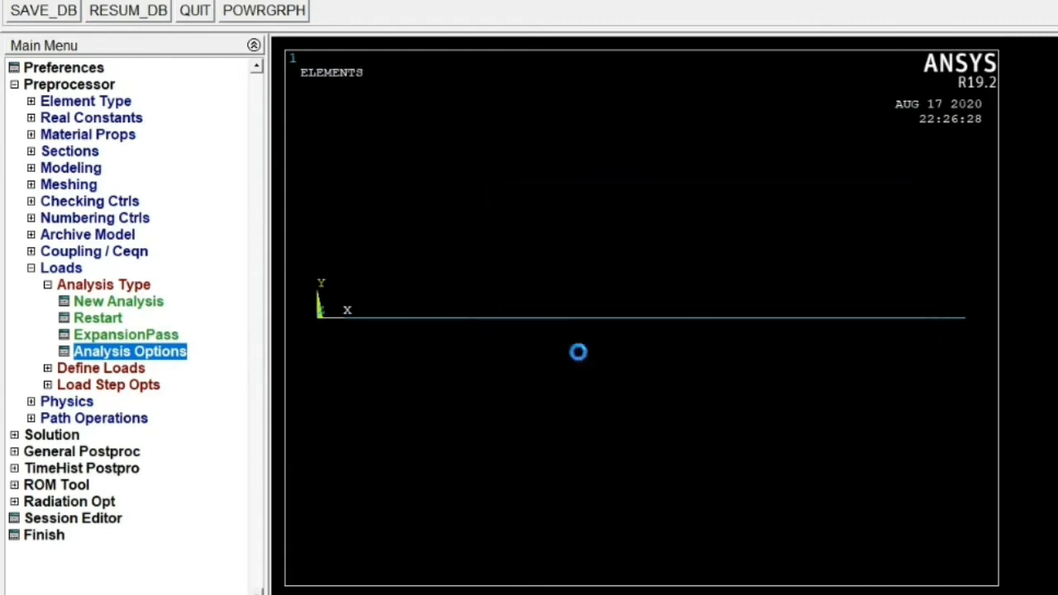
# - Constrain all degrees of freedom at the beam's left-end keypoint
pyautogui.click(47, 284)
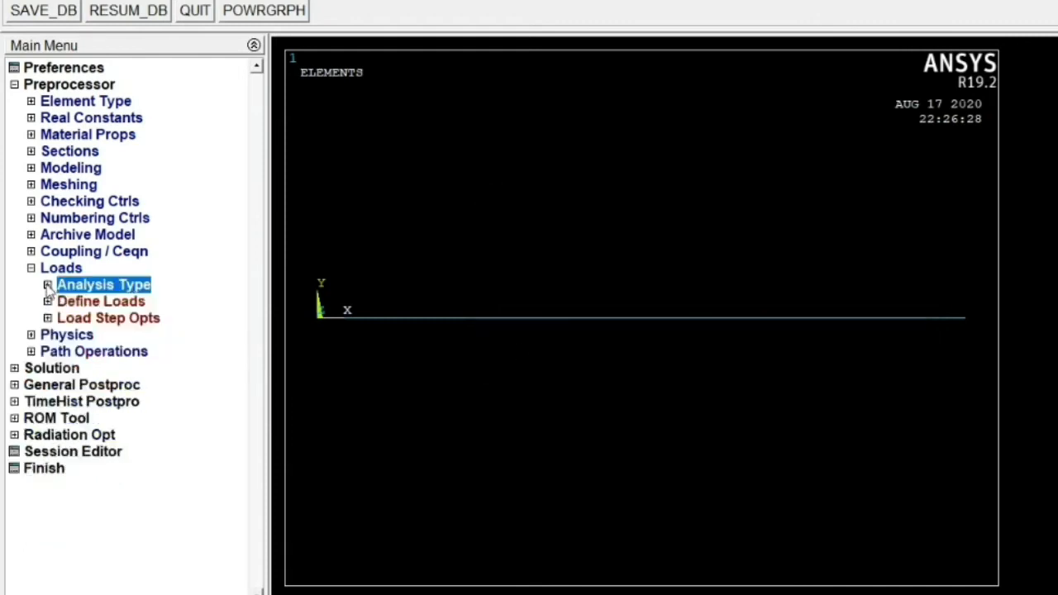
pyautogui.click(48, 301)
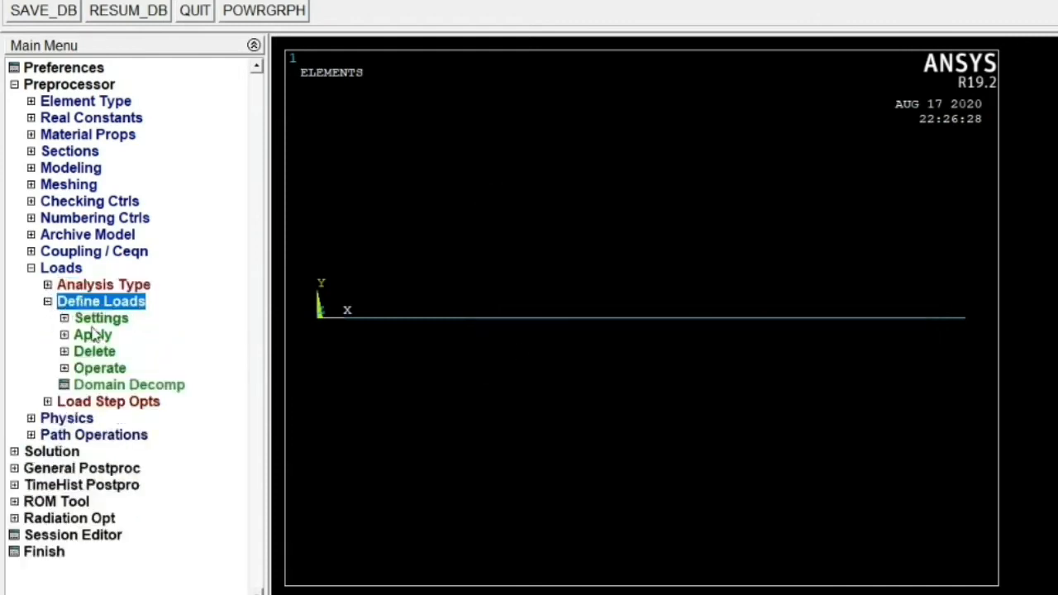
pyautogui.click(64, 334)
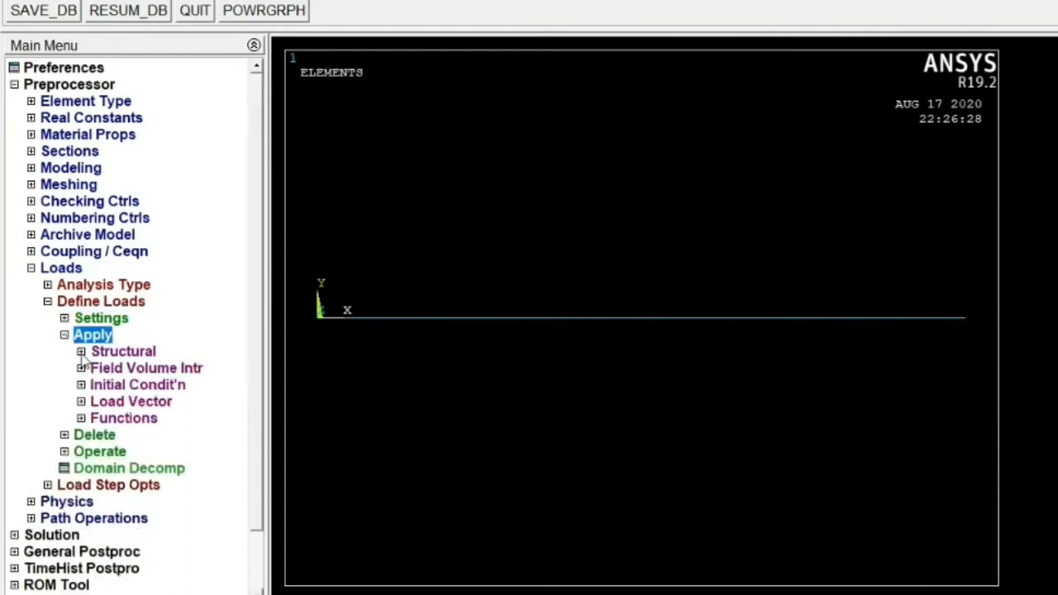
pyautogui.click(81, 351)
pyautogui.click(99, 369)
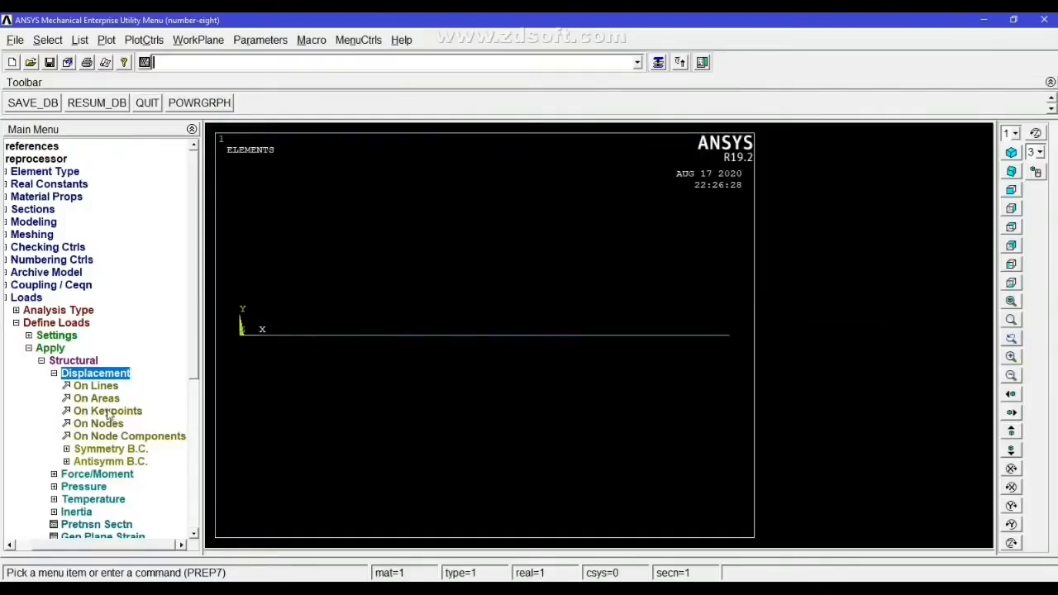
pyautogui.click(141, 417)
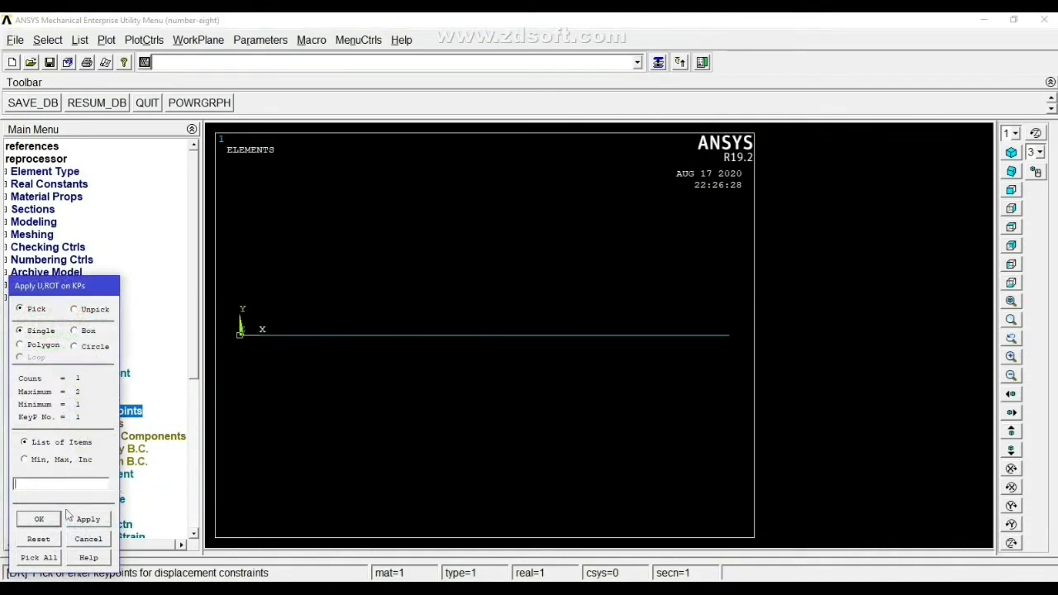
pyautogui.click(39, 519)
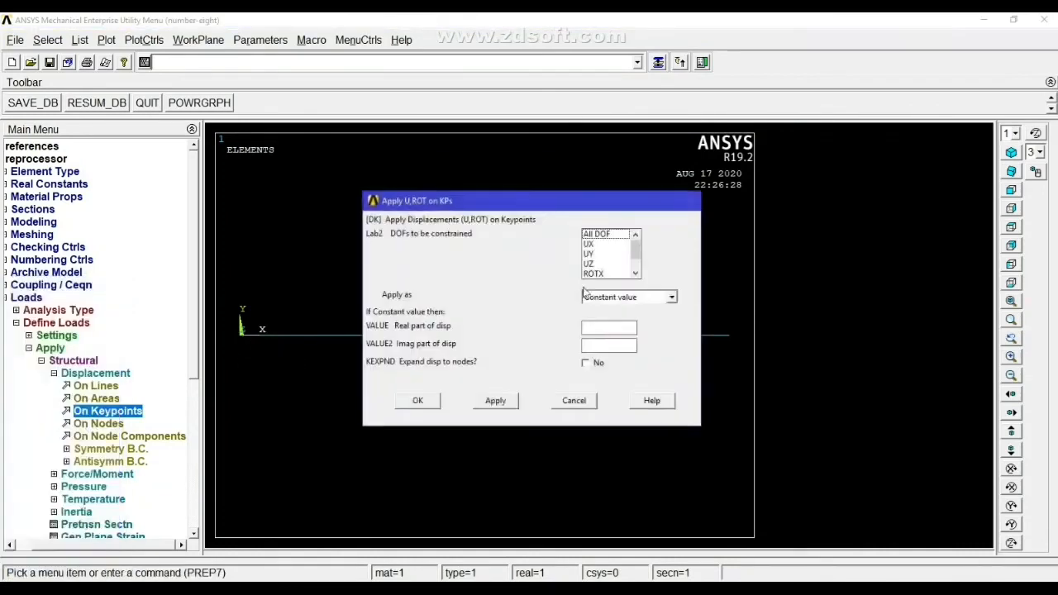
pyautogui.click(602, 236)
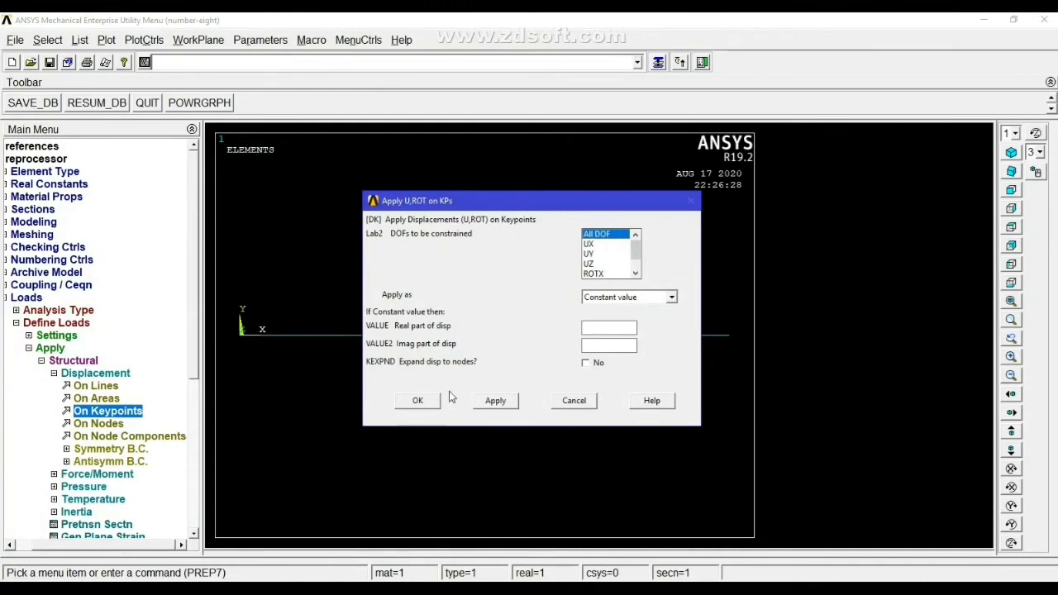
pyautogui.click(419, 401)
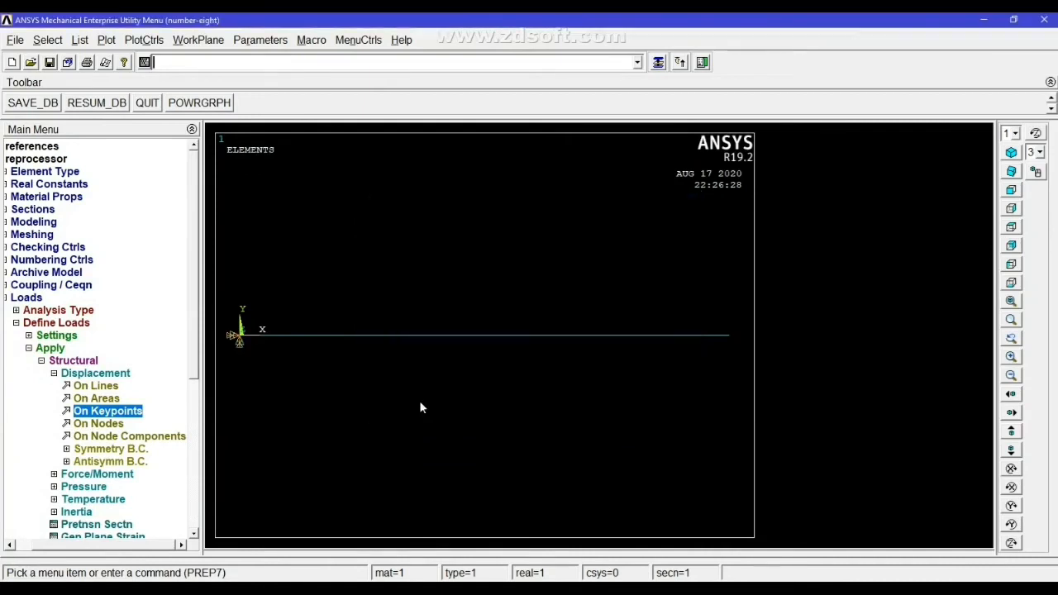
# - Apply a force FY of -500 at the beam's right-end keypoint
pyautogui.click(54, 374)
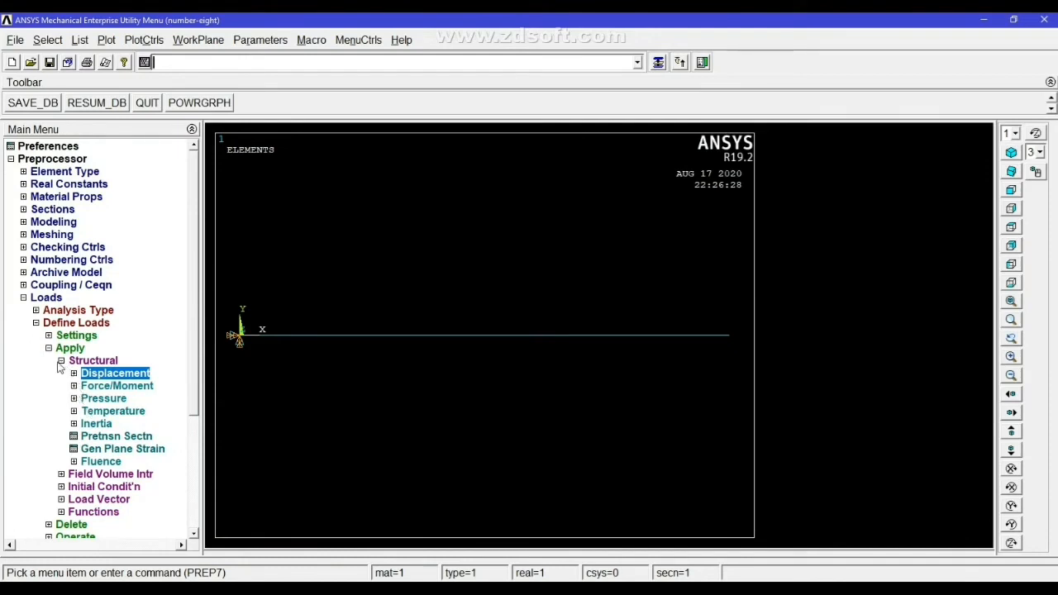
pyautogui.click(75, 387)
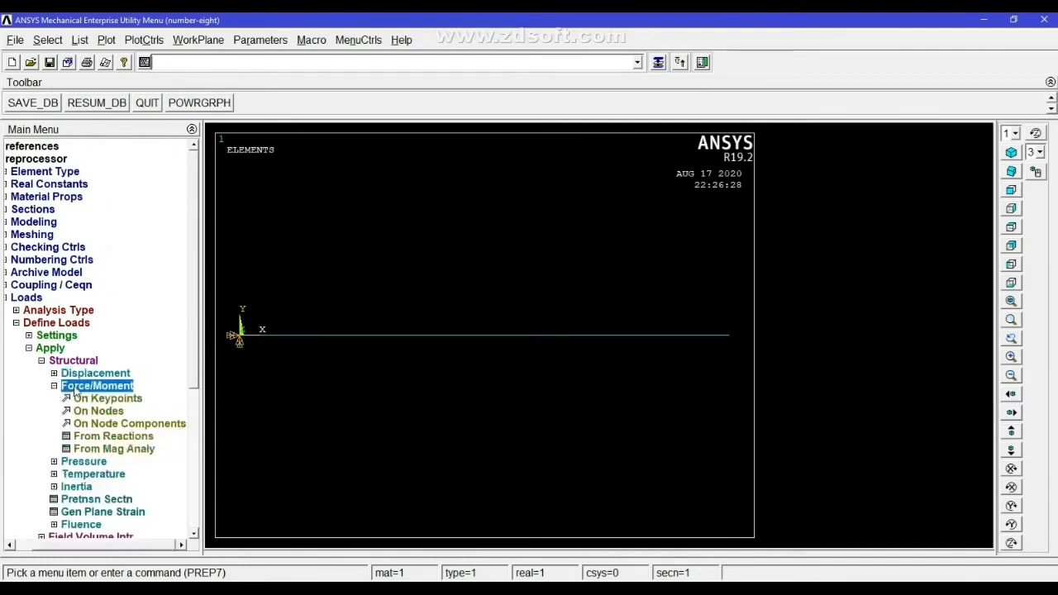
pyautogui.click(104, 400)
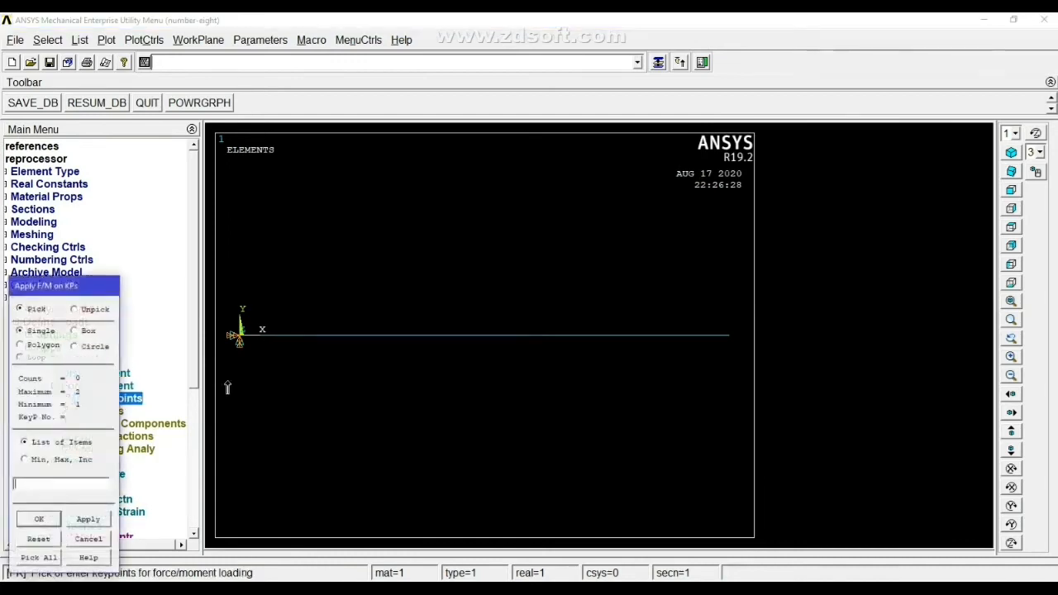
pyautogui.click(729, 336)
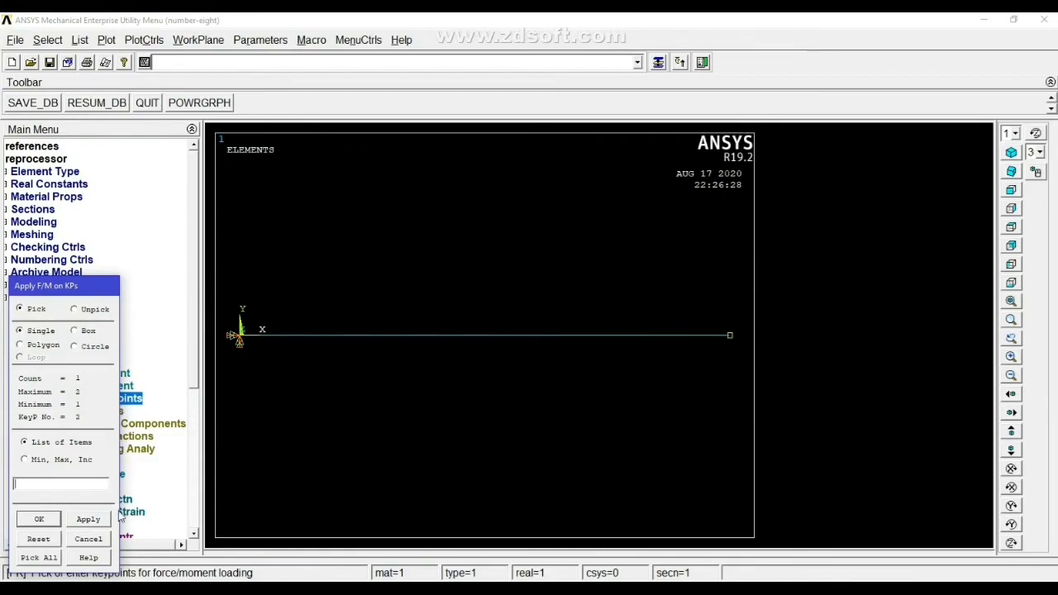
pyautogui.click(95, 526)
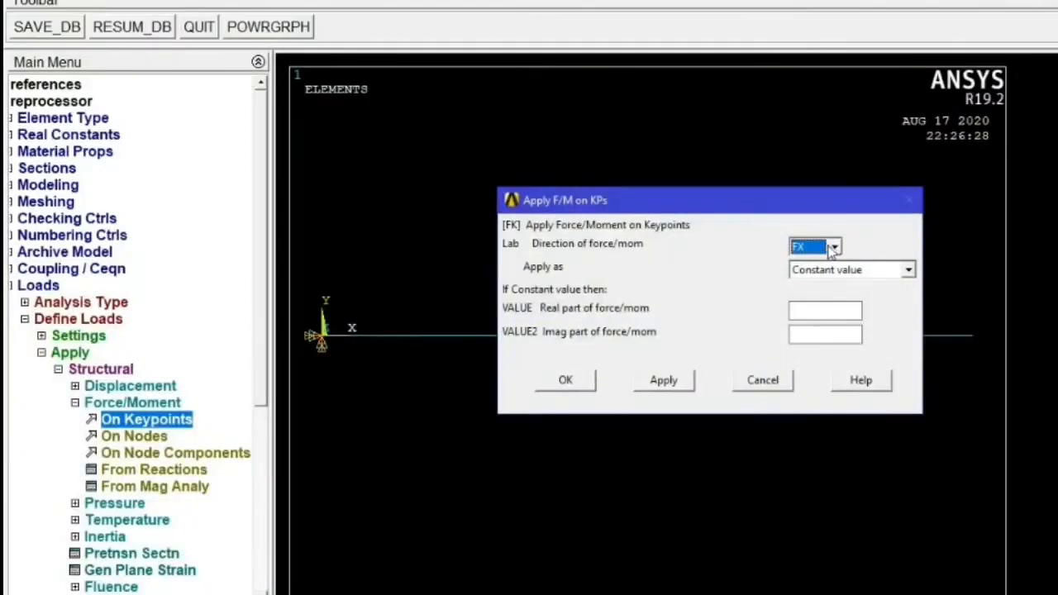
pyautogui.click(833, 248)
pyautogui.click(798, 278)
pyautogui.click(800, 310)
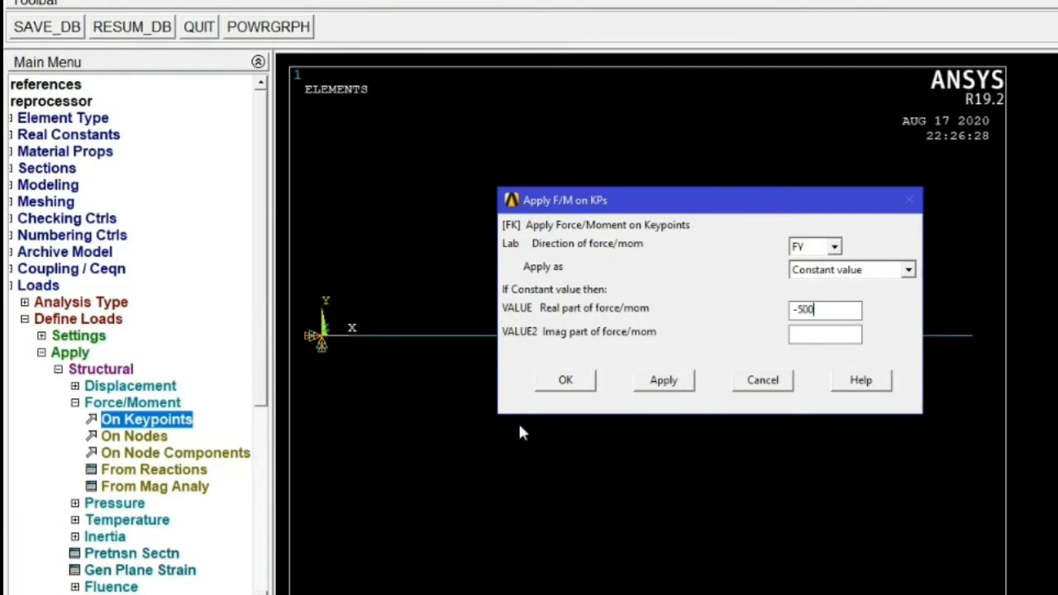
pyautogui.click(560, 379)
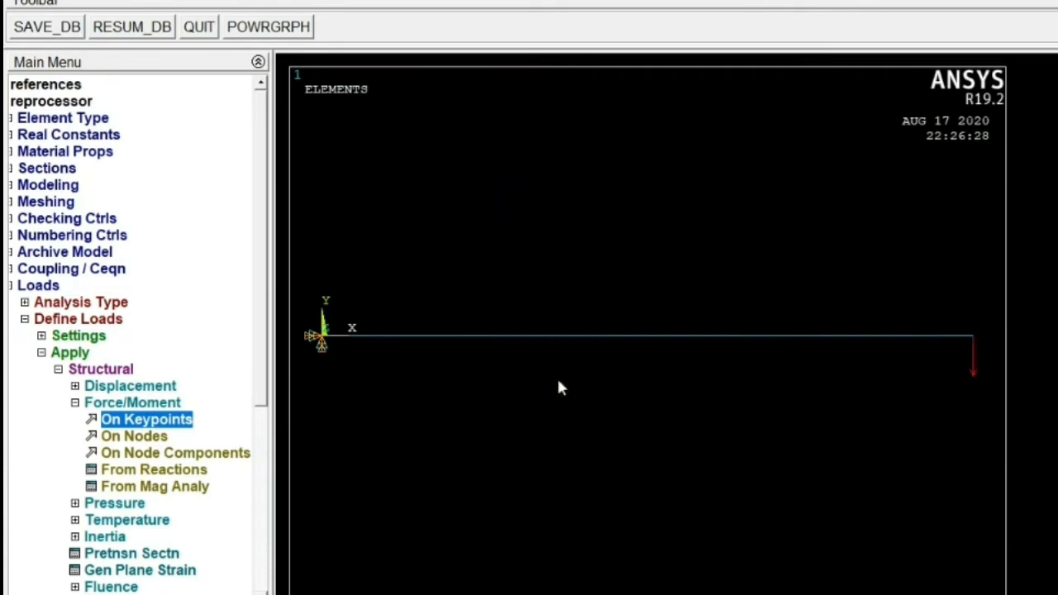
# - Set the harmonic frequency range 0 to 100 with 100 substeps and stepped boundary conditions
pyautogui.click(74, 403)
pyautogui.click(83, 370)
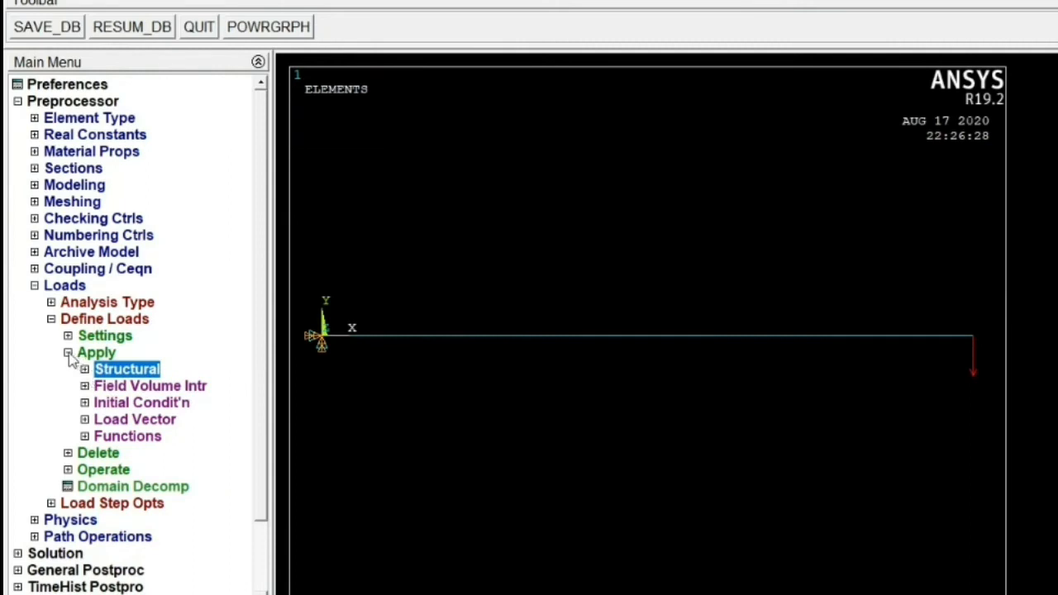
pyautogui.click(67, 352)
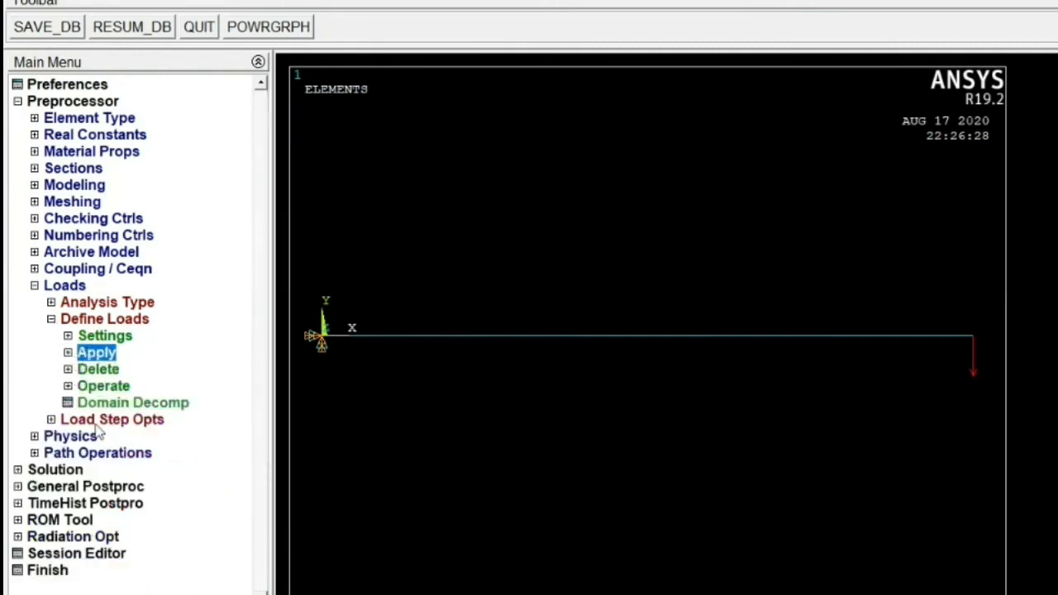
pyautogui.click(53, 421)
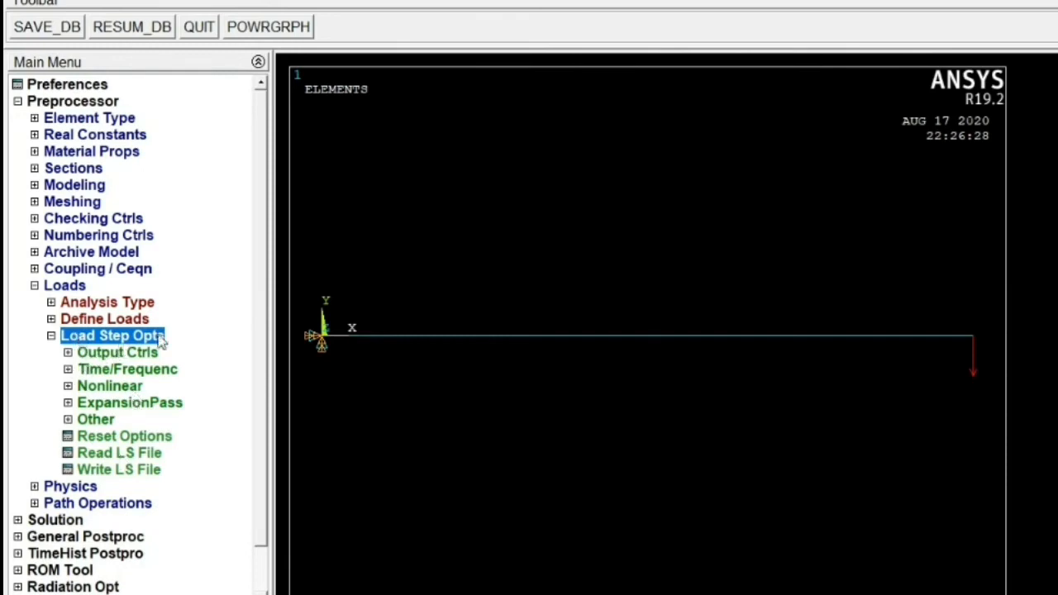
pyautogui.click(68, 369)
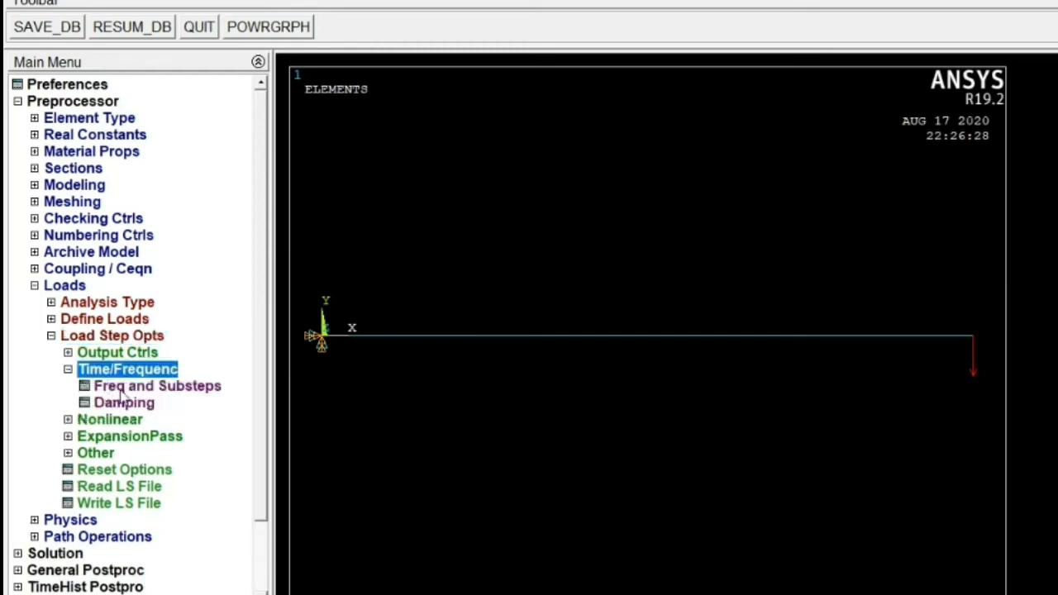
pyautogui.click(124, 387)
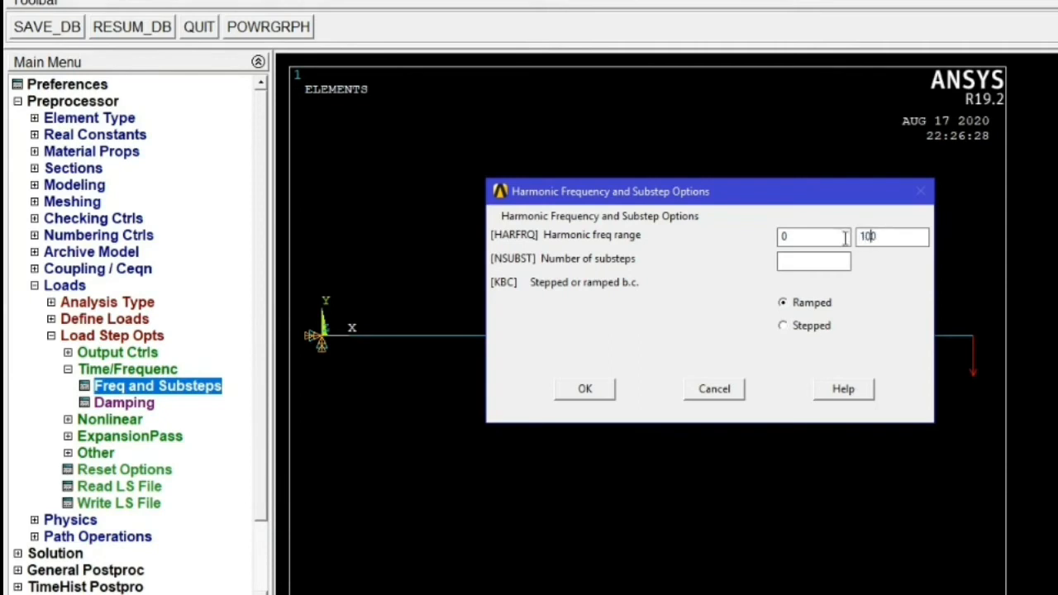
pyautogui.click(800, 263)
pyautogui.write('100')
pyautogui.click(786, 327)
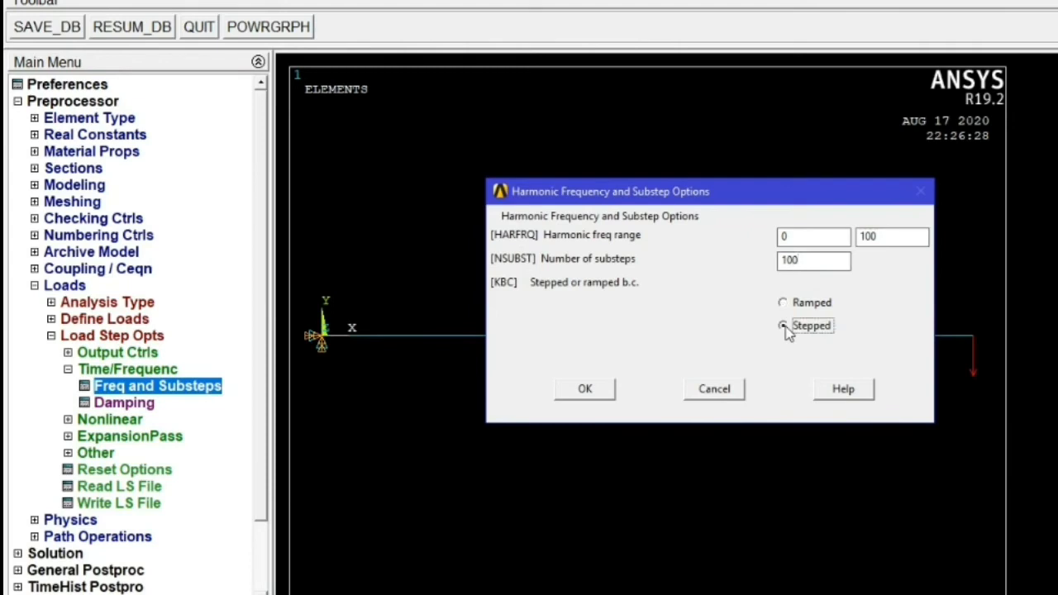
pyautogui.click(560, 395)
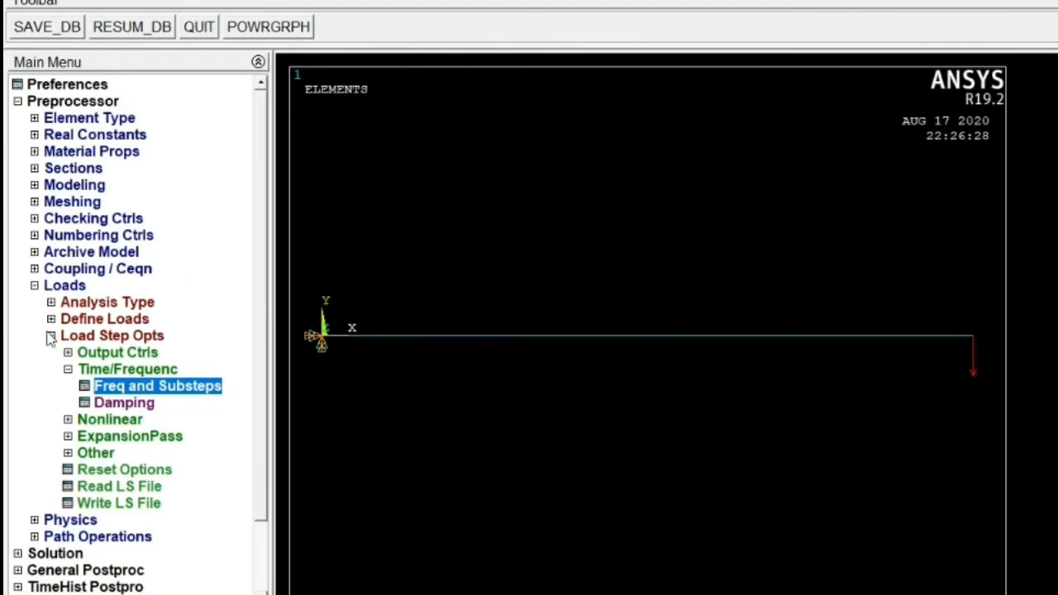
# - Solve the current load step of the harmonic analysis
pyautogui.click(52, 337)
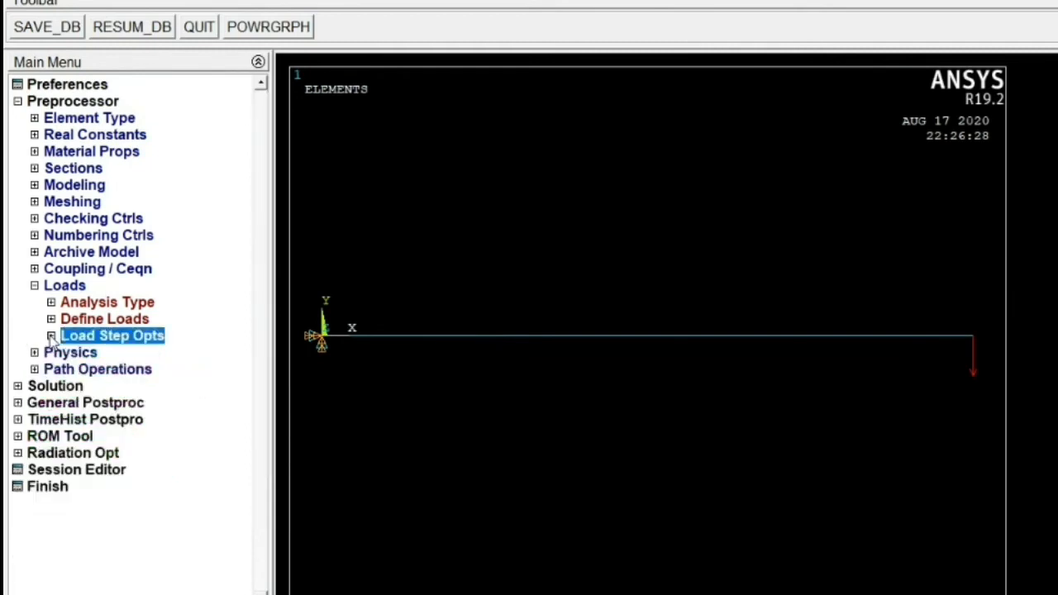
pyautogui.click(34, 285)
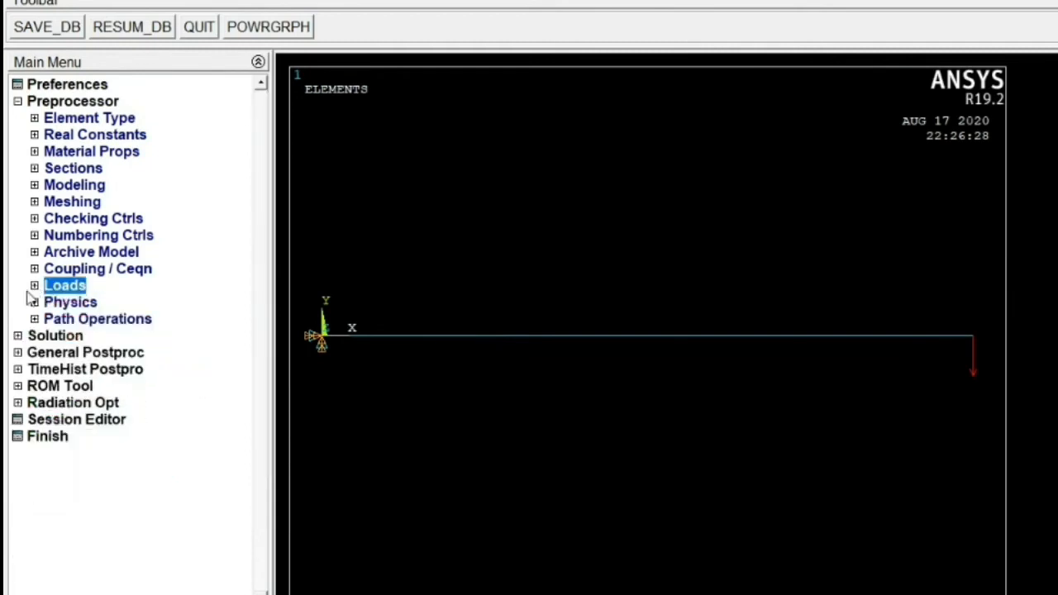
pyautogui.click(17, 336)
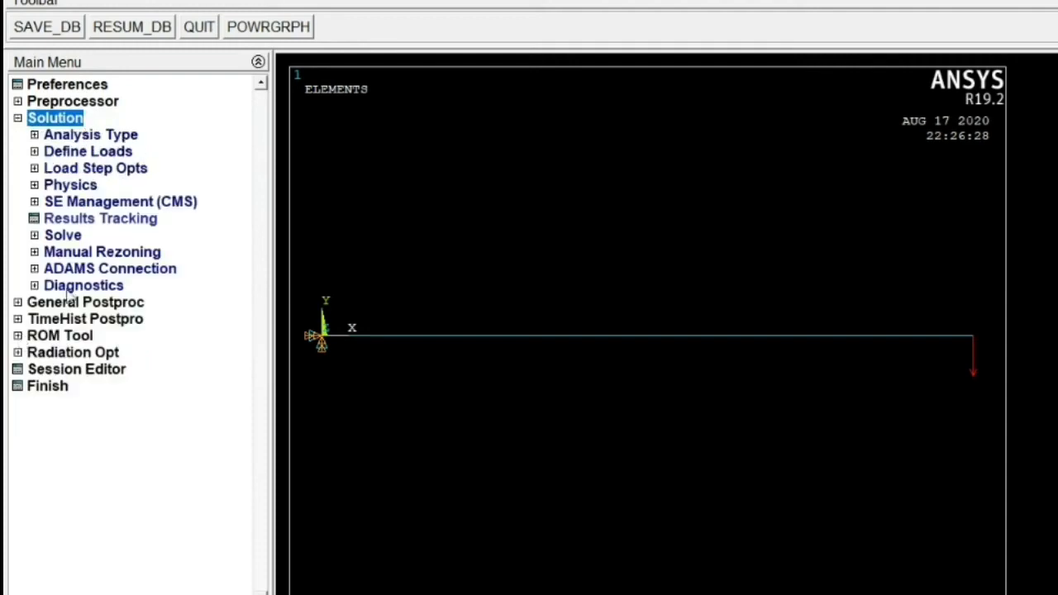
pyautogui.click(34, 236)
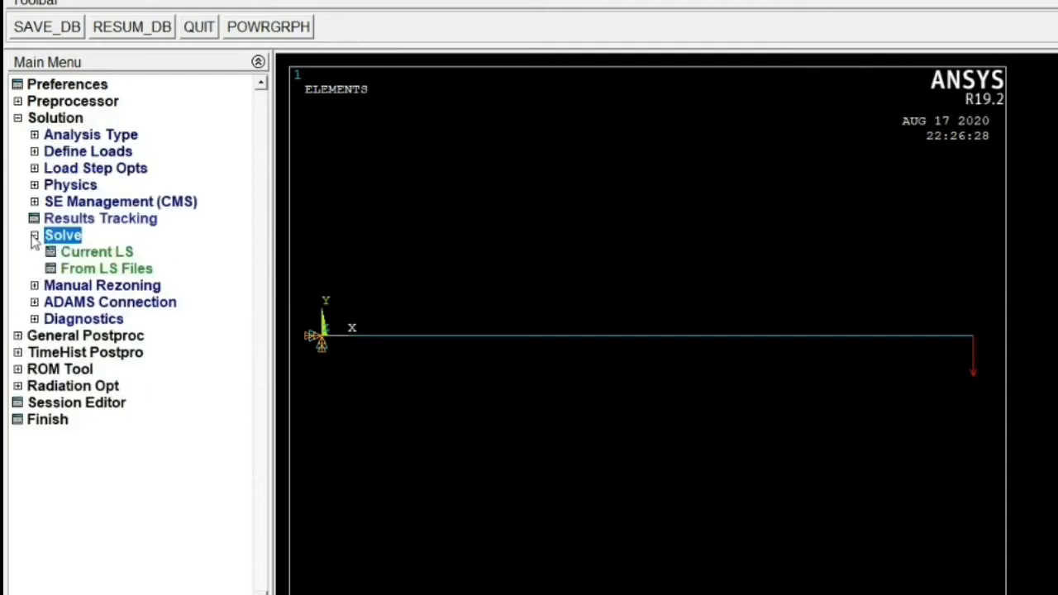
pyautogui.click(74, 255)
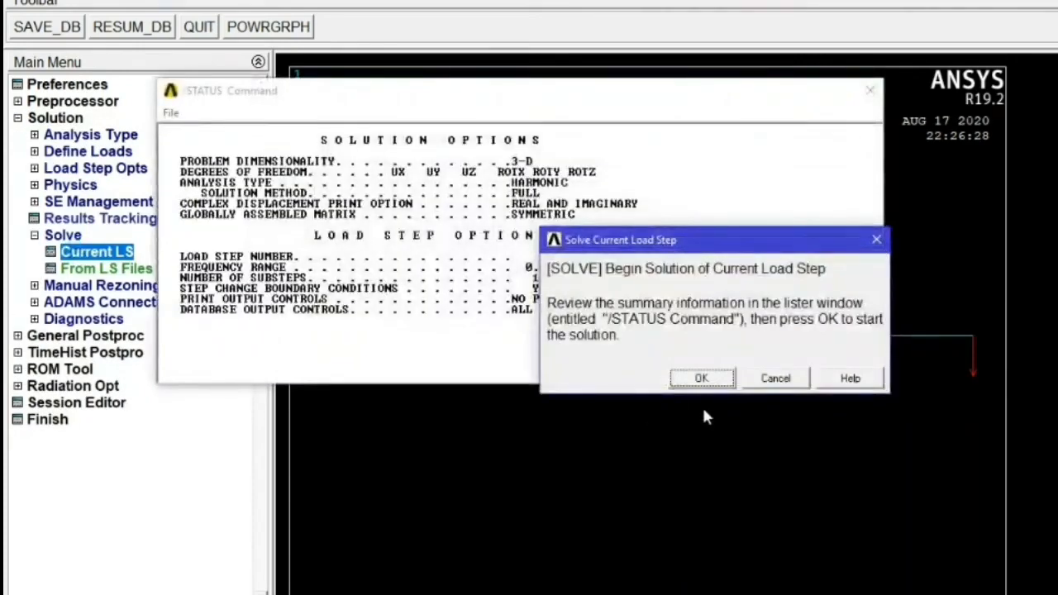
pyautogui.click(686, 378)
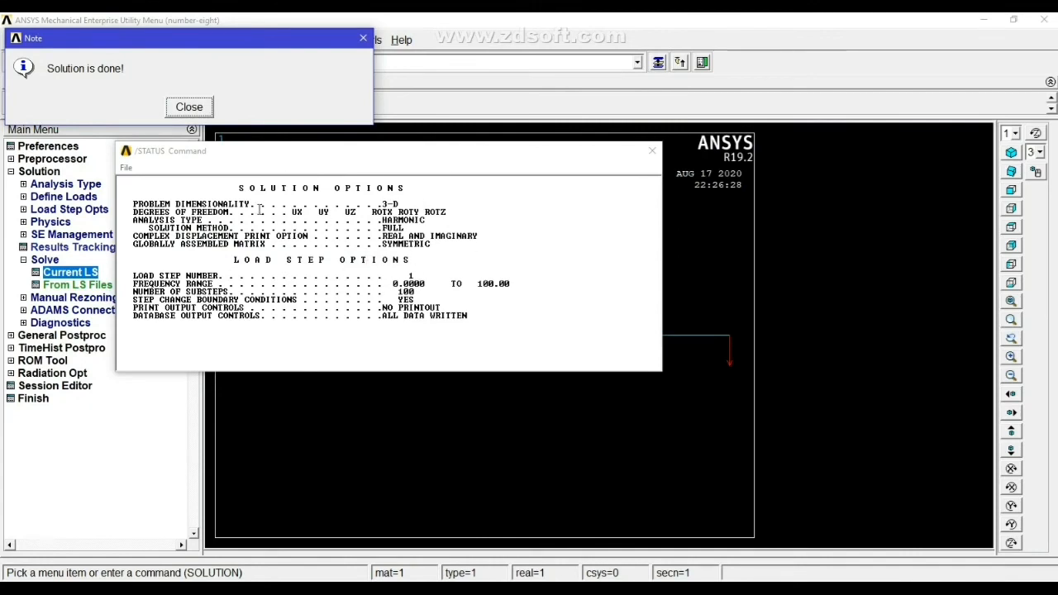
pyautogui.click(190, 109)
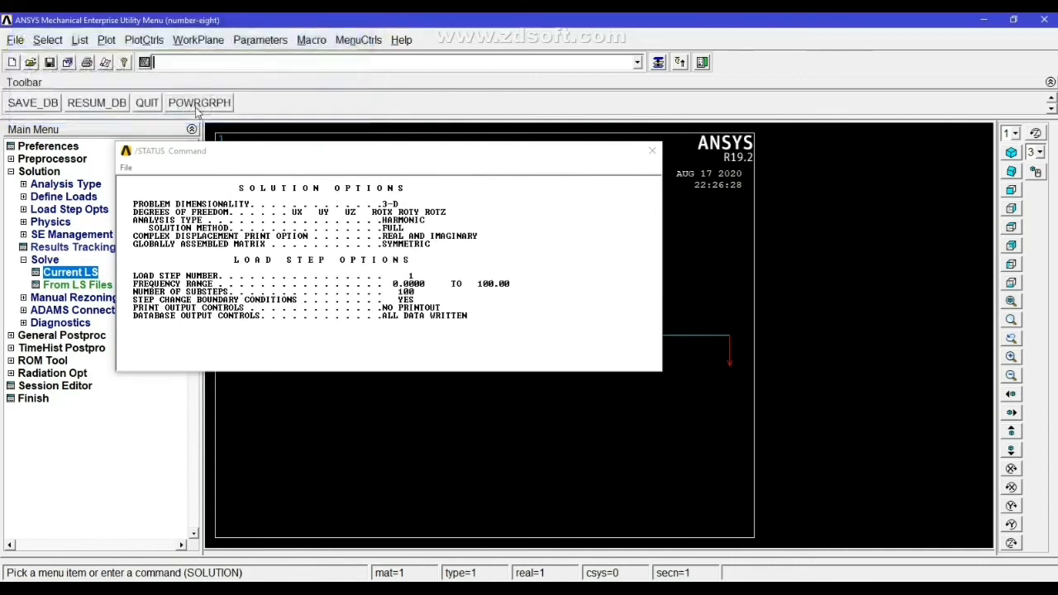
pyautogui.click(653, 152)
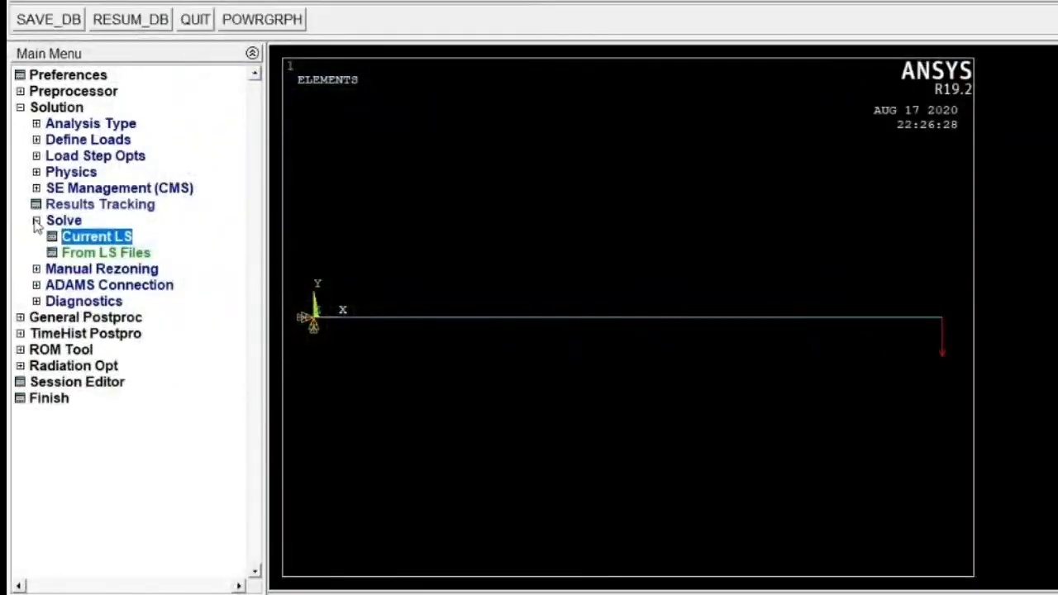
# - Open the time-history postprocessor and add a variable for the Y-component of displacement at the beam's right-end node
pyautogui.click(23, 260)
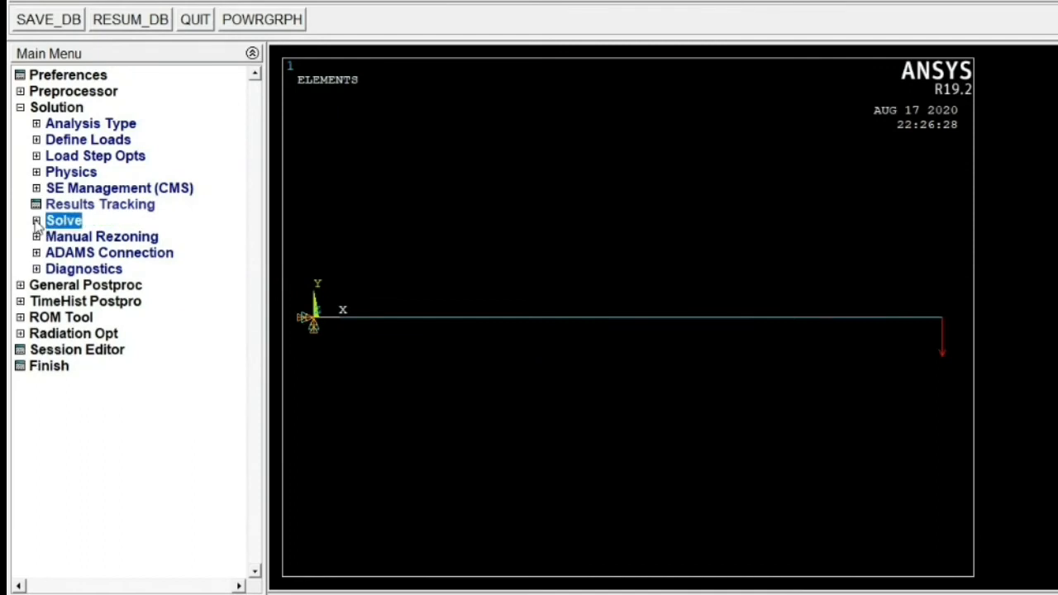
pyautogui.click(20, 108)
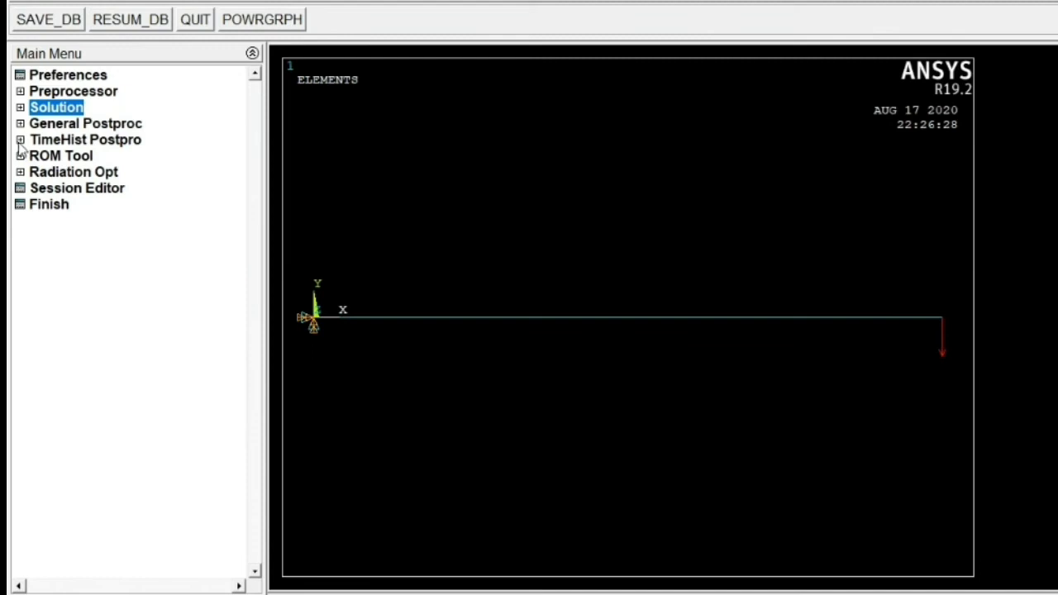
pyautogui.click(19, 140)
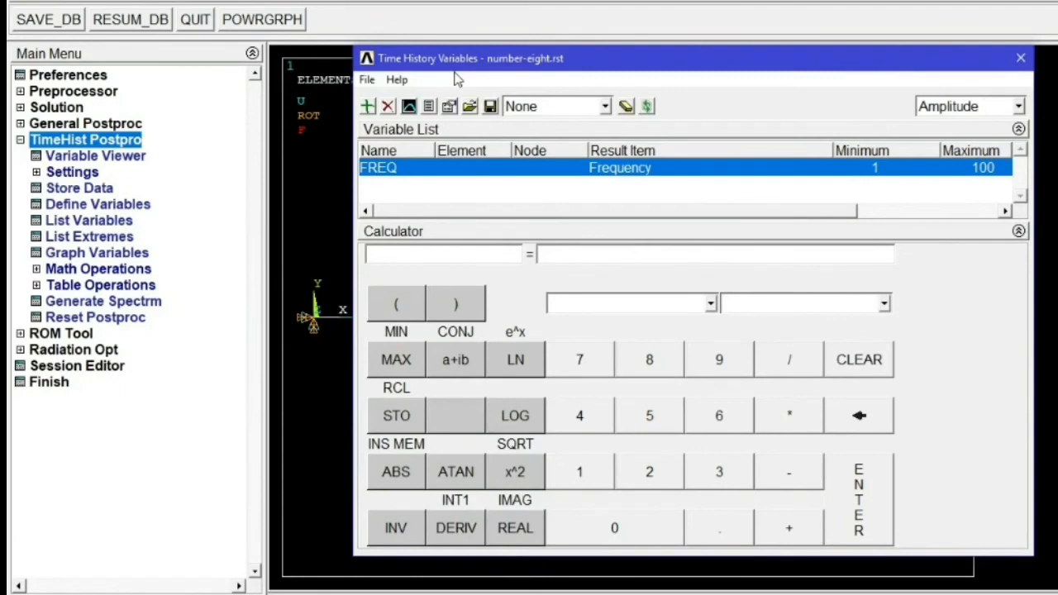
pyautogui.click(368, 108)
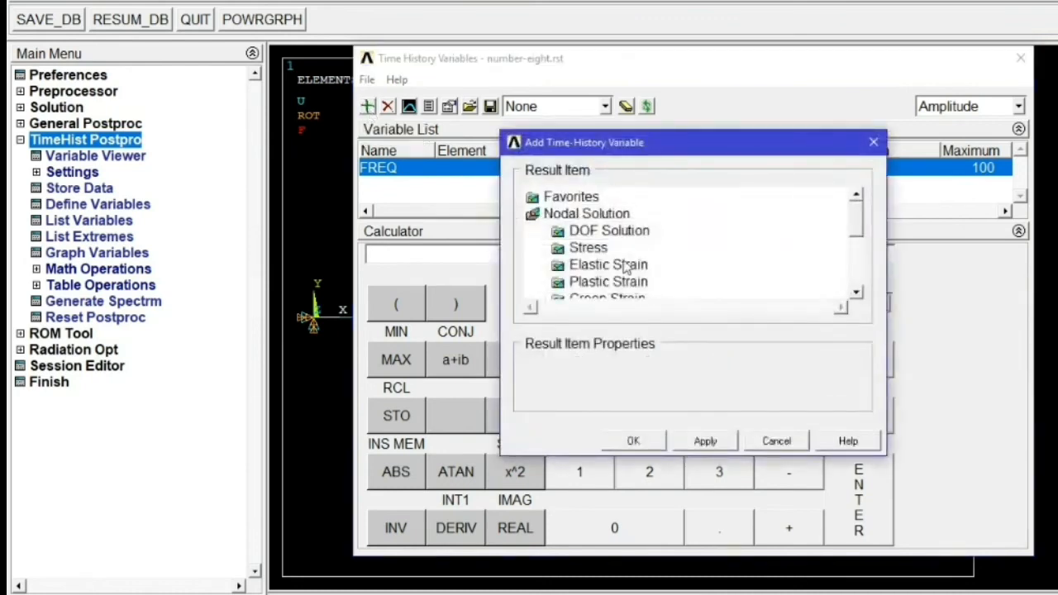
pyautogui.doubleClick(593, 235)
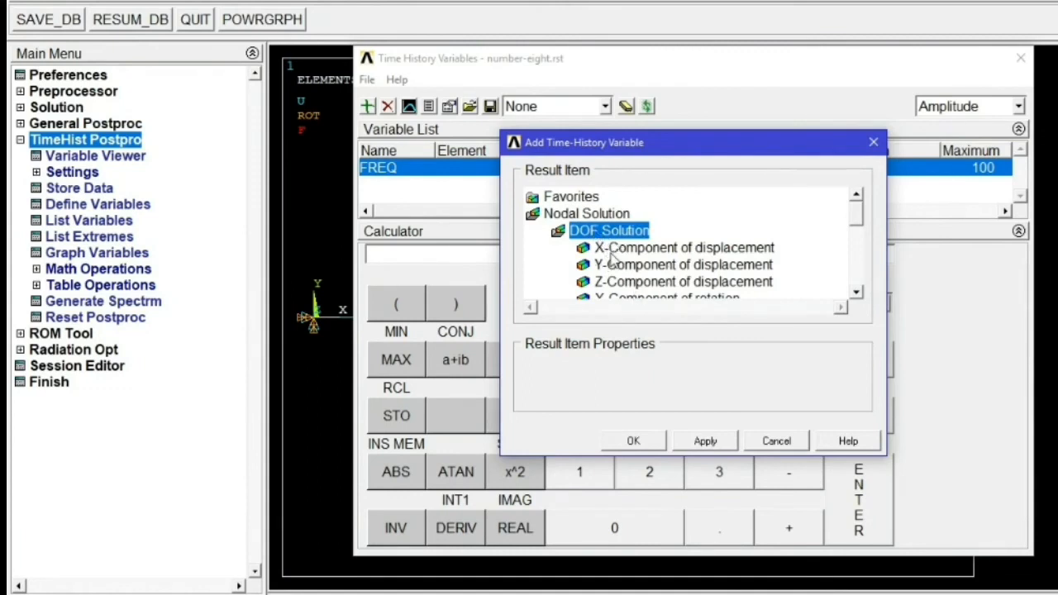
pyautogui.click(640, 270)
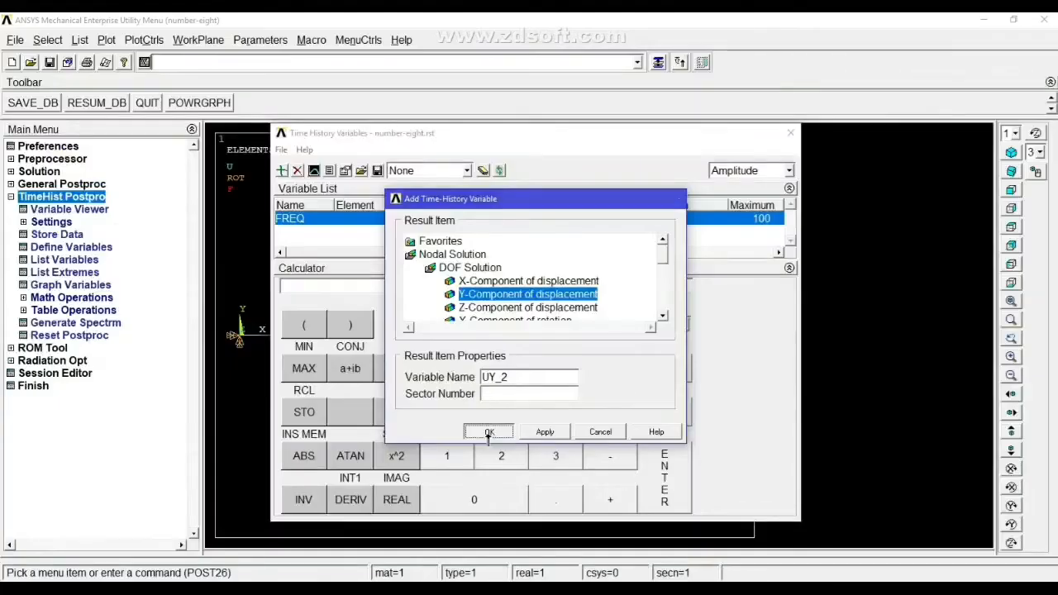
pyautogui.click(633, 440)
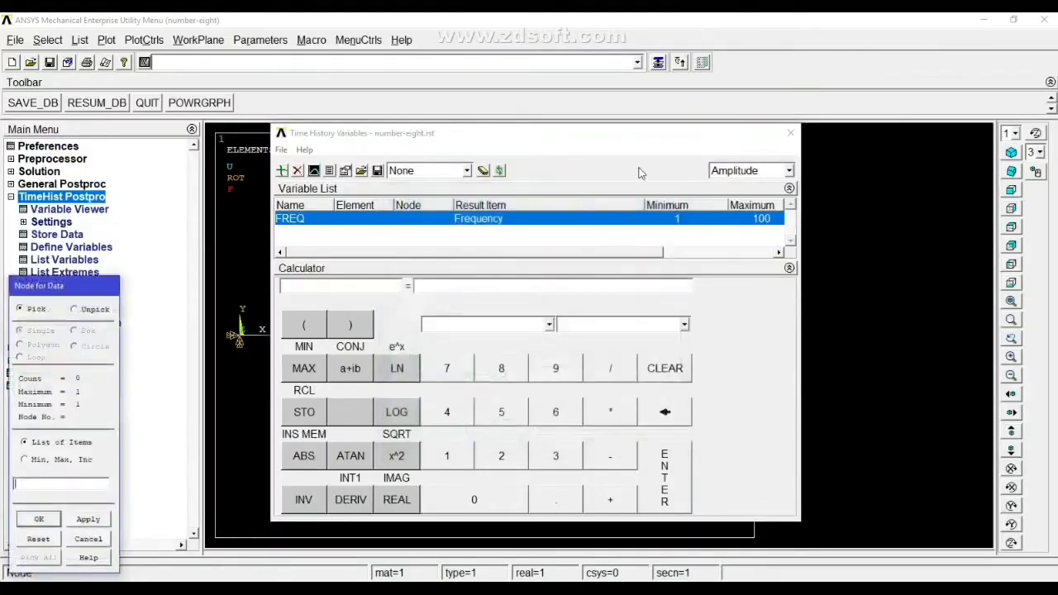
pyautogui.moveTo(629, 135); pyautogui.dragTo(715, 408)
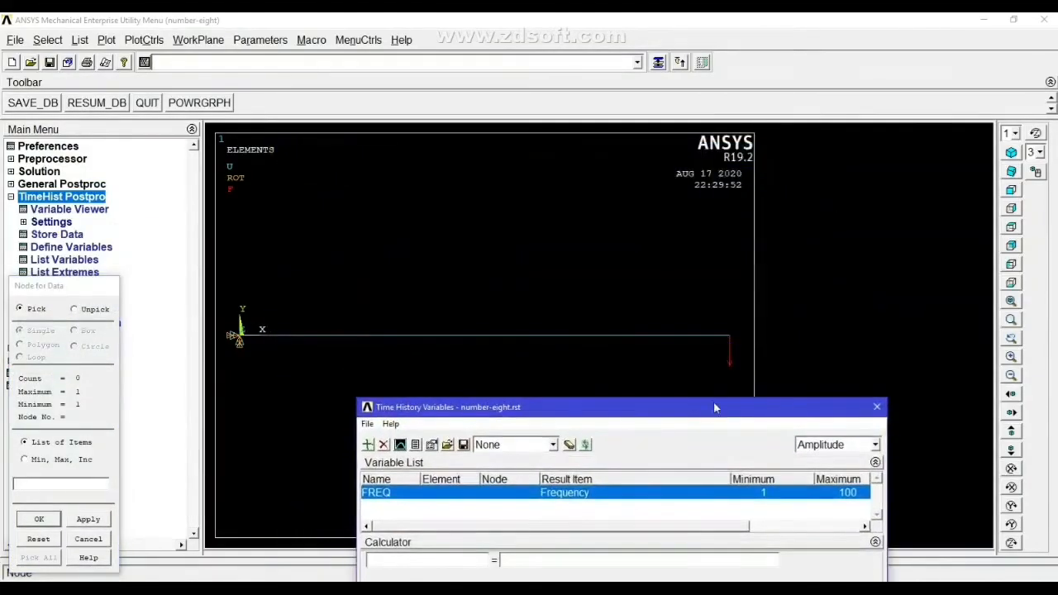
pyautogui.click(730, 336)
pyautogui.click(49, 519)
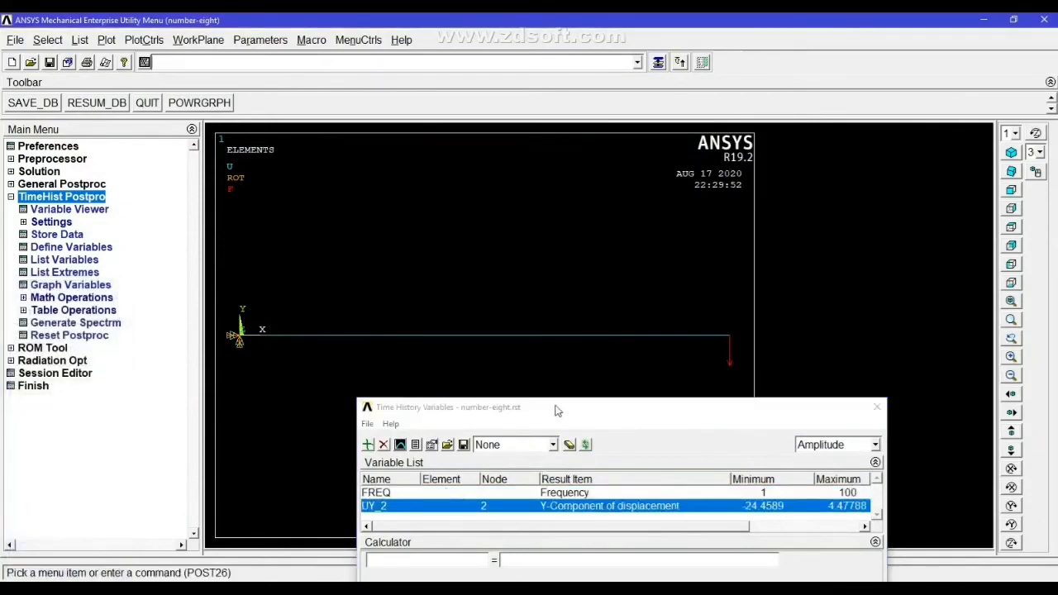
# - List the Y-displacement variable's amplitude and phase over frequency and scroll through the whole listing
pyautogui.moveTo(556, 411); pyautogui.dragTo(531, 398)
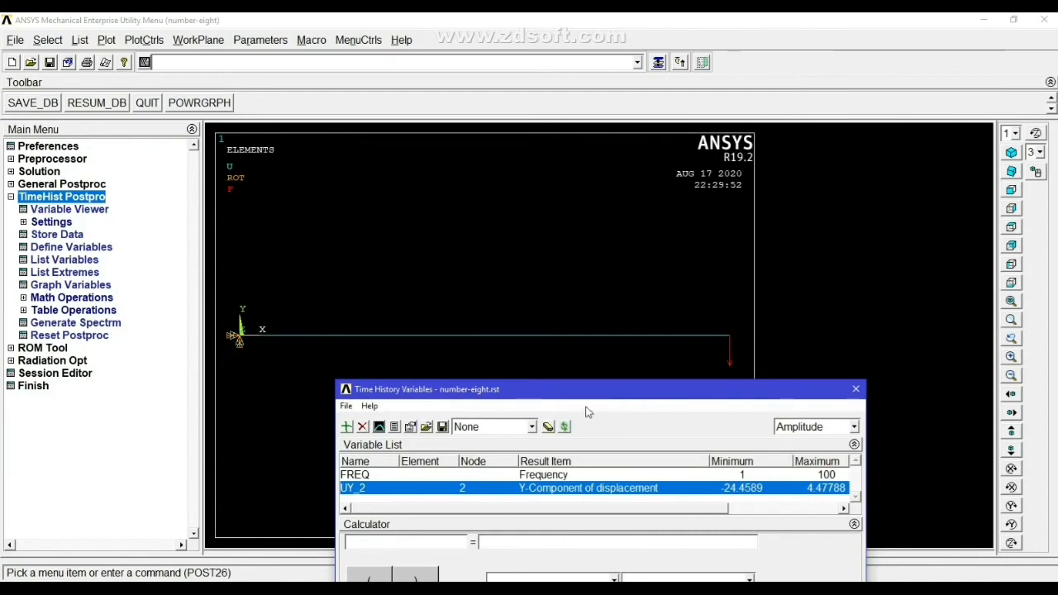
pyautogui.moveTo(591, 388); pyautogui.dragTo(569, 232)
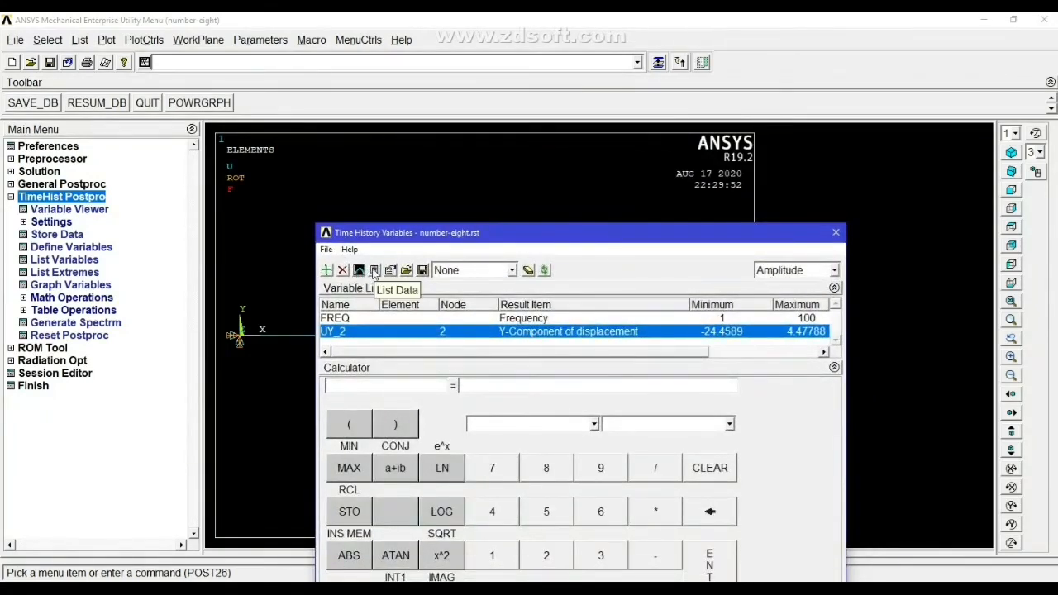
pyautogui.click(373, 270)
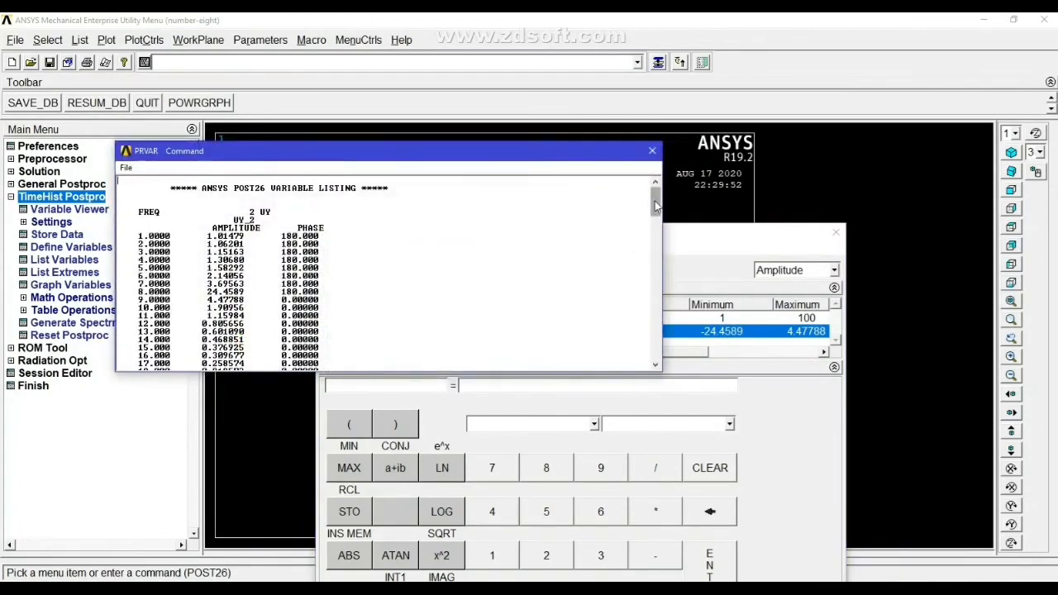
pyautogui.moveTo(655, 200); pyautogui.dragTo(655, 212)
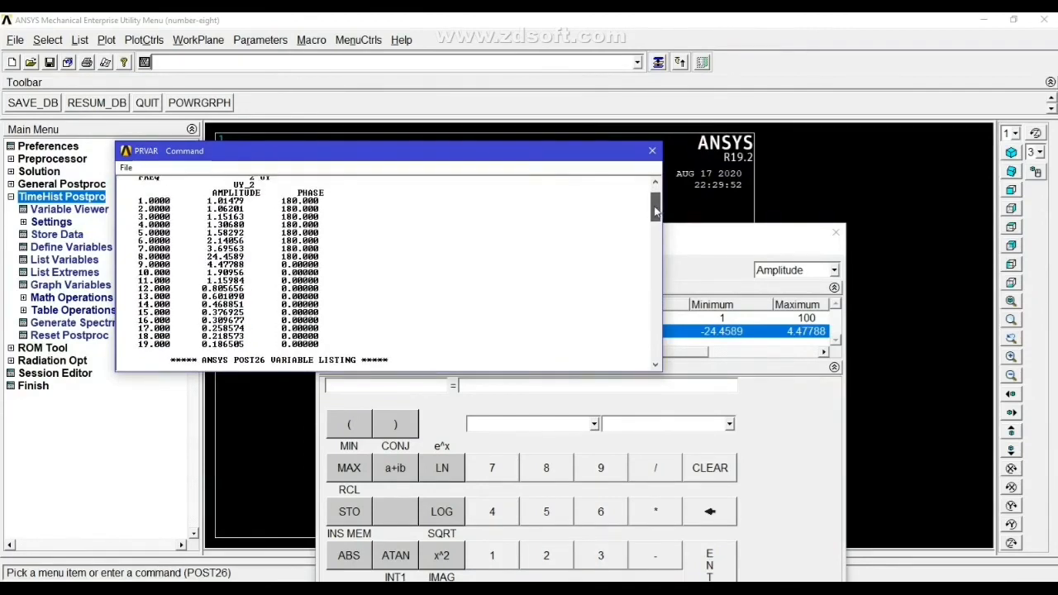
pyautogui.scroll(2, 545, 299)
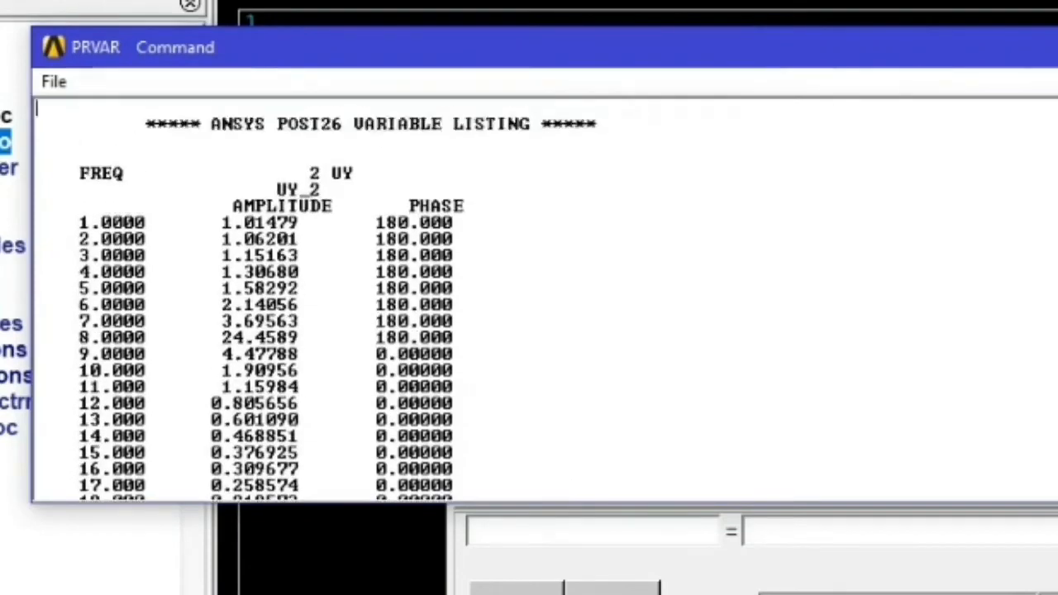
pyautogui.scroll(-1, 546, 299)
pyautogui.scroll(-3, 546, 299)
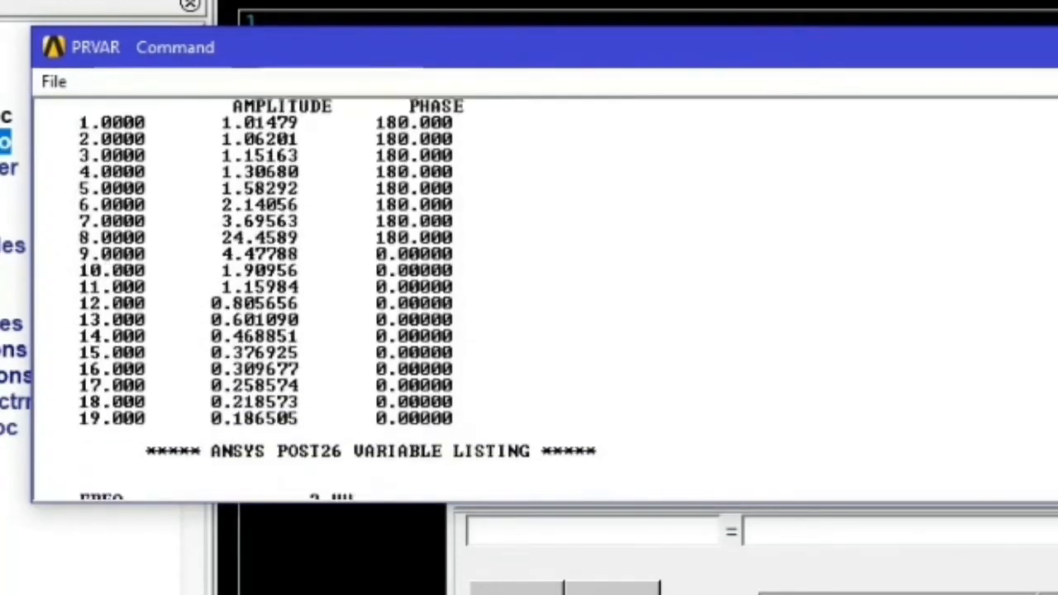
pyautogui.scroll(-5, 545, 300)
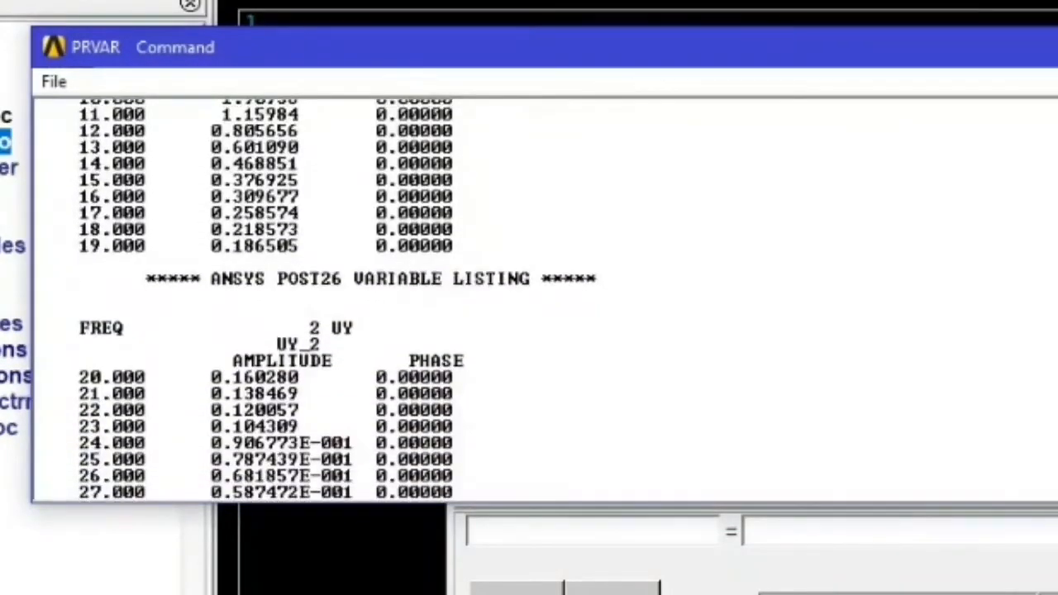
pyautogui.scroll(-3, 546, 299)
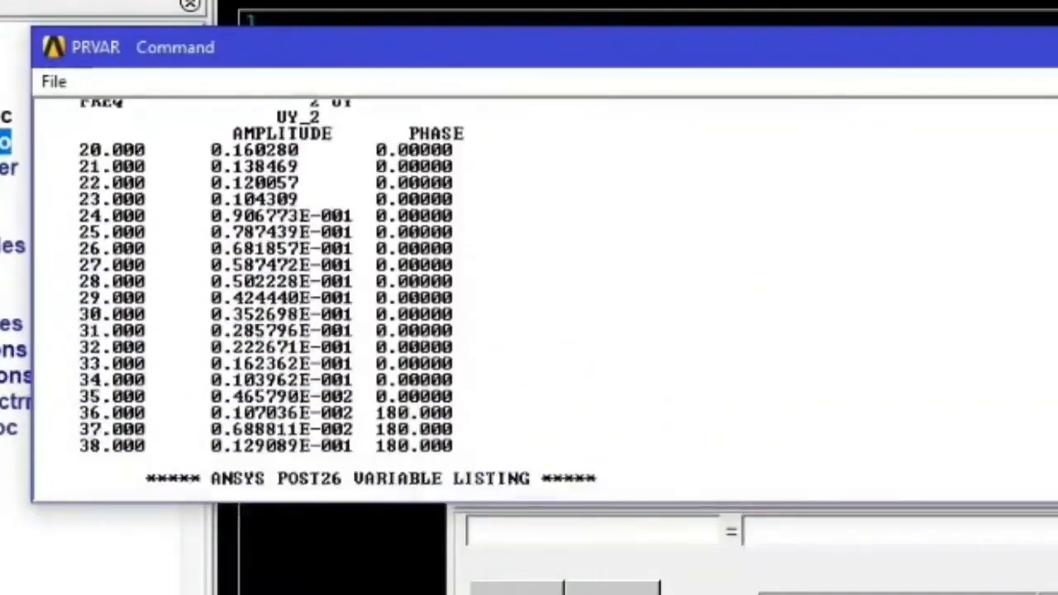
pyautogui.scroll(-6, 545, 299)
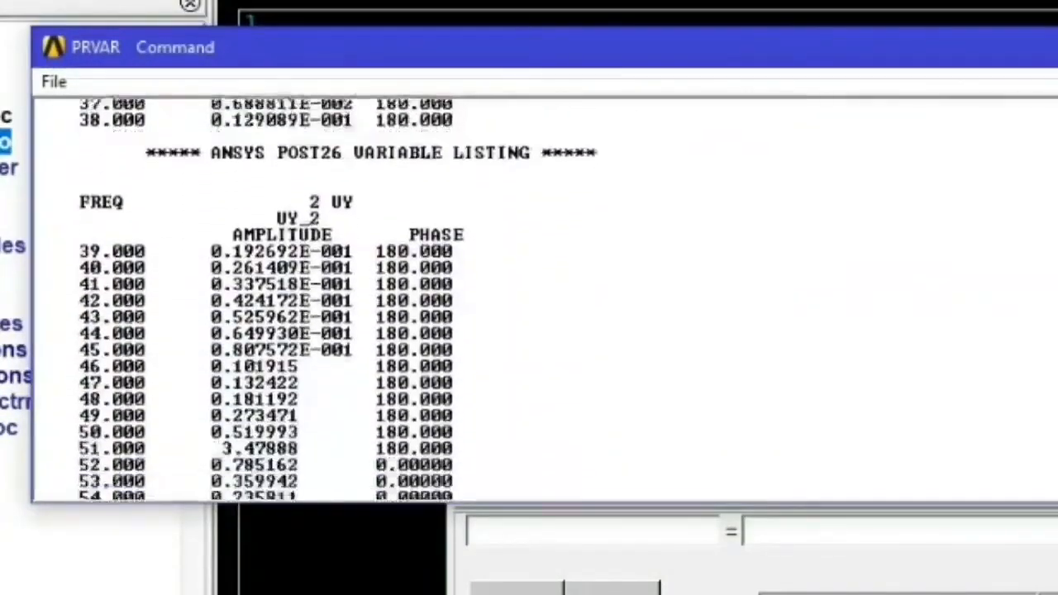
pyautogui.scroll(-10, 545, 299)
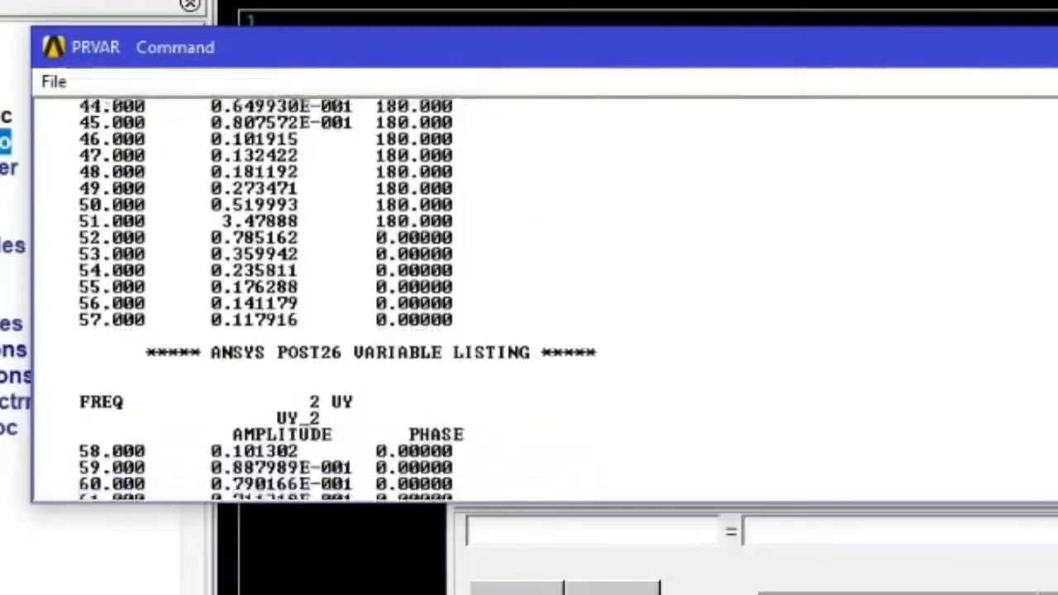
pyautogui.scroll(-7, 545, 300)
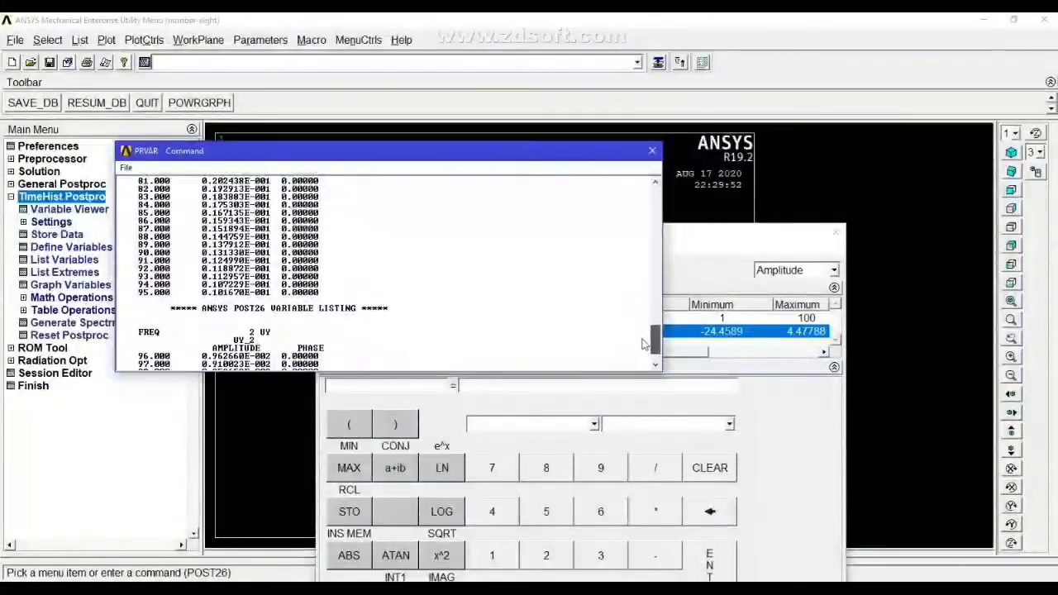
pyautogui.click(652, 150)
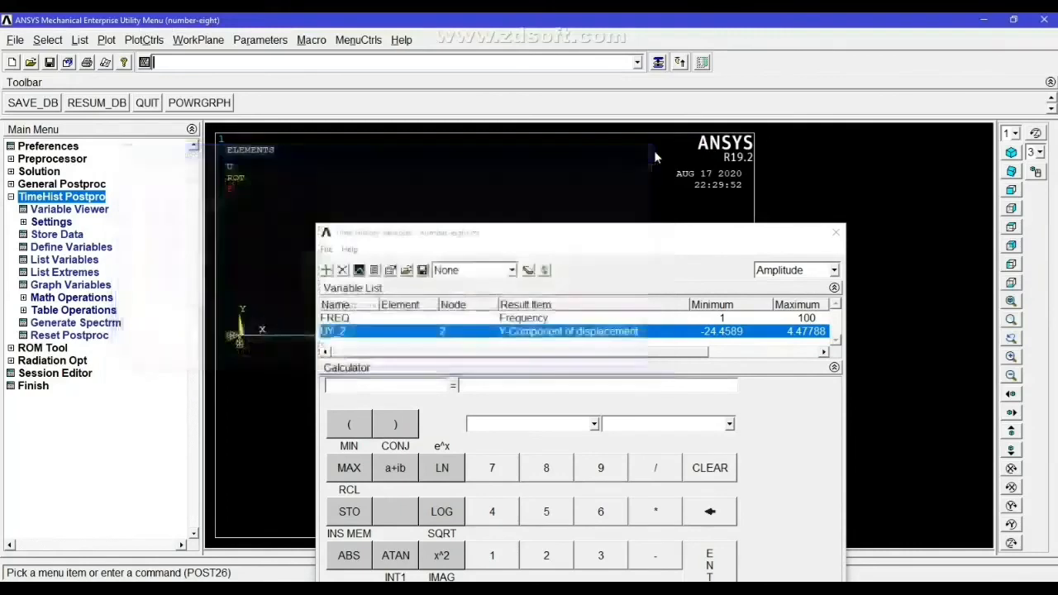
# - Graph the Y-displacement variable's amplitude against frequency
pyautogui.click(359, 270)
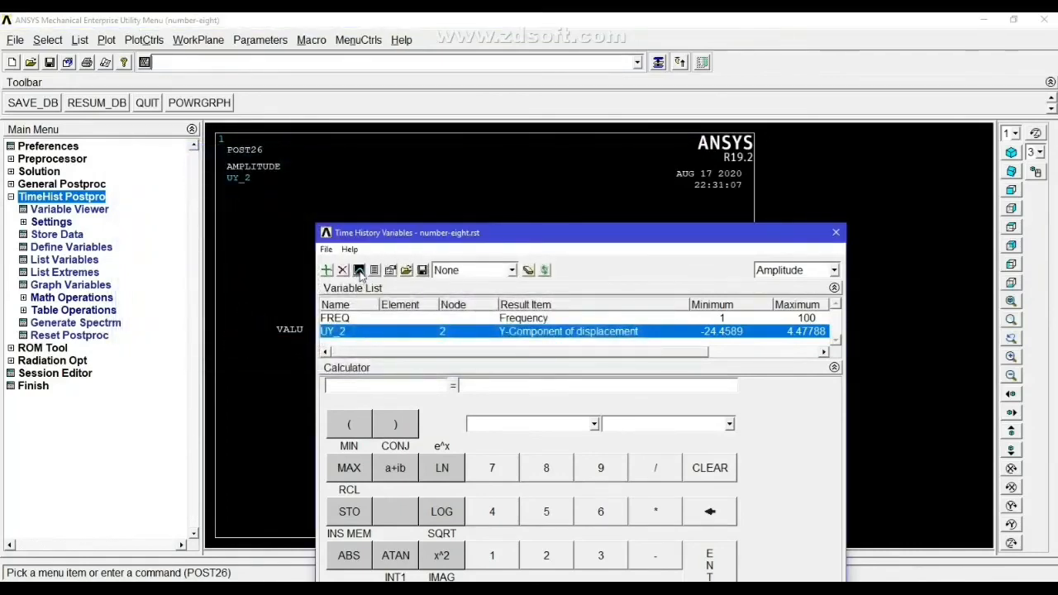
pyautogui.moveTo(495, 235); pyautogui.dragTo(861, 149)
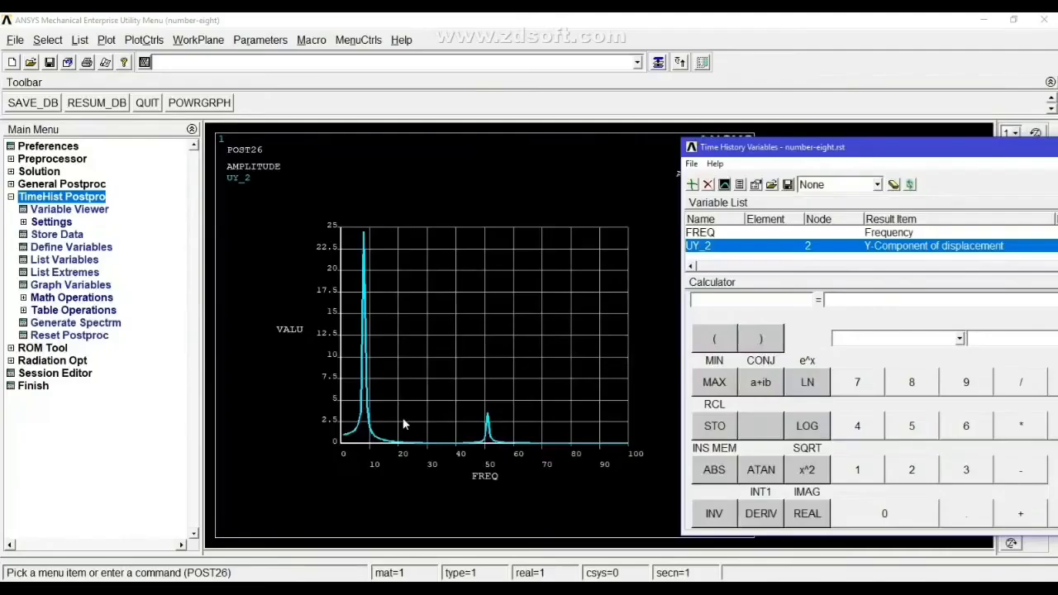
# - Set the graph's Y-axis scale to Logarithmic and regraph the Y-displacement variable against frequency
pyautogui.click(144, 40)
pyautogui.moveTo(205, 126)
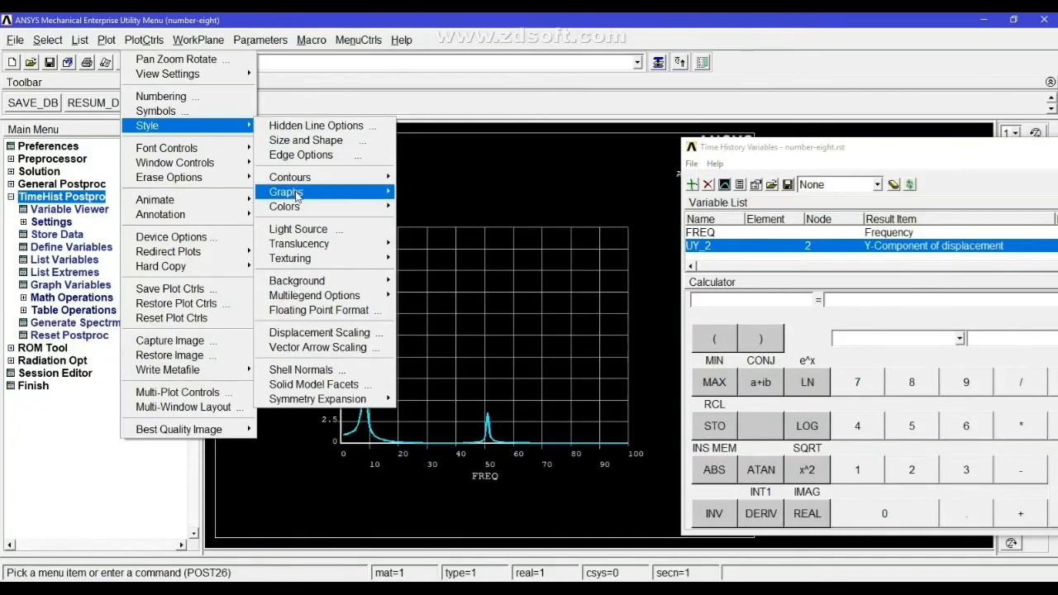
pyautogui.moveTo(296, 195)
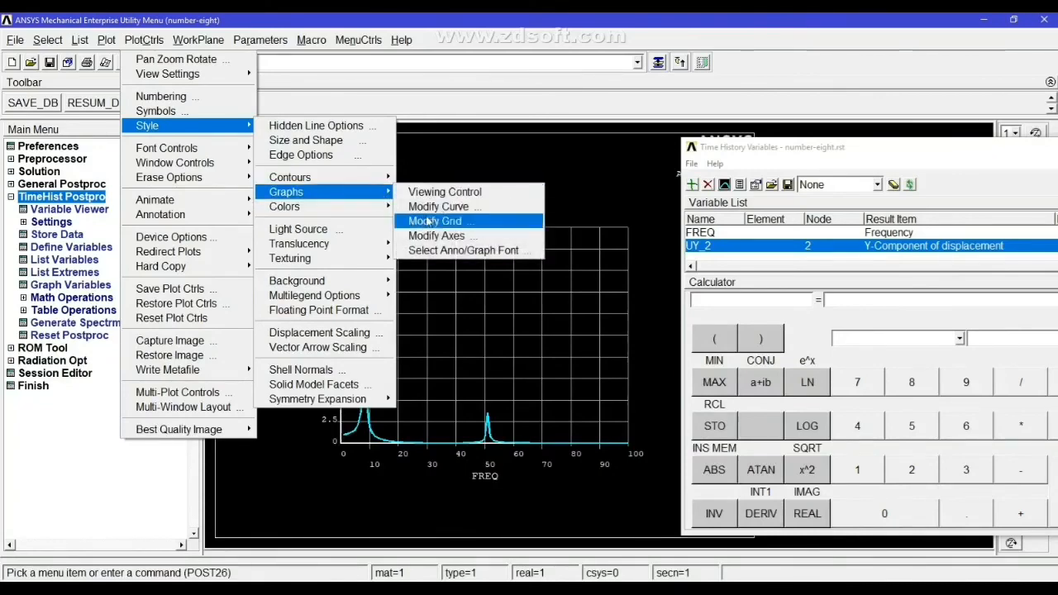
pyautogui.click(432, 238)
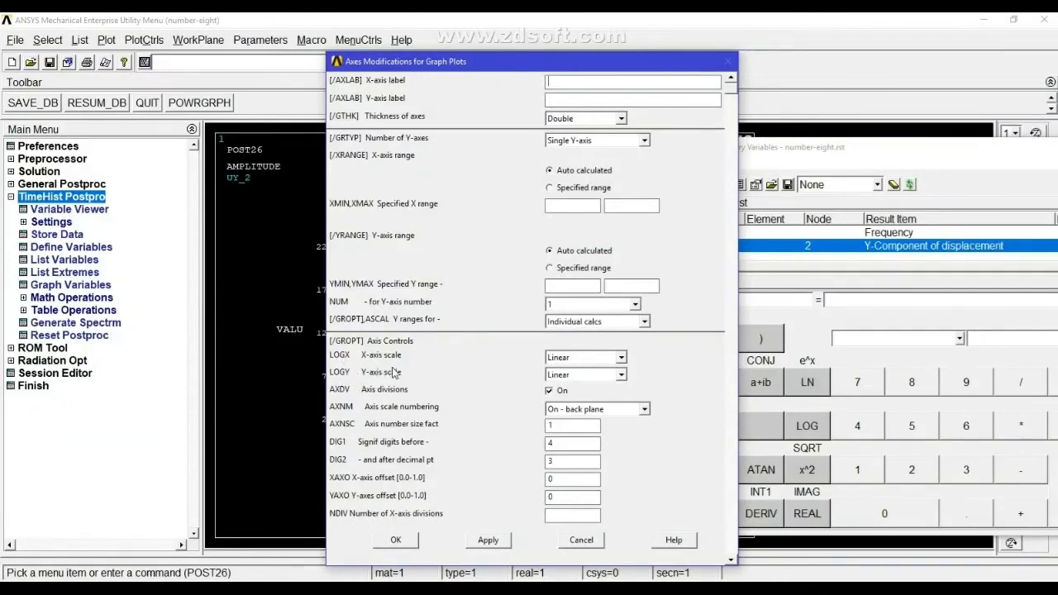
pyautogui.click(621, 376)
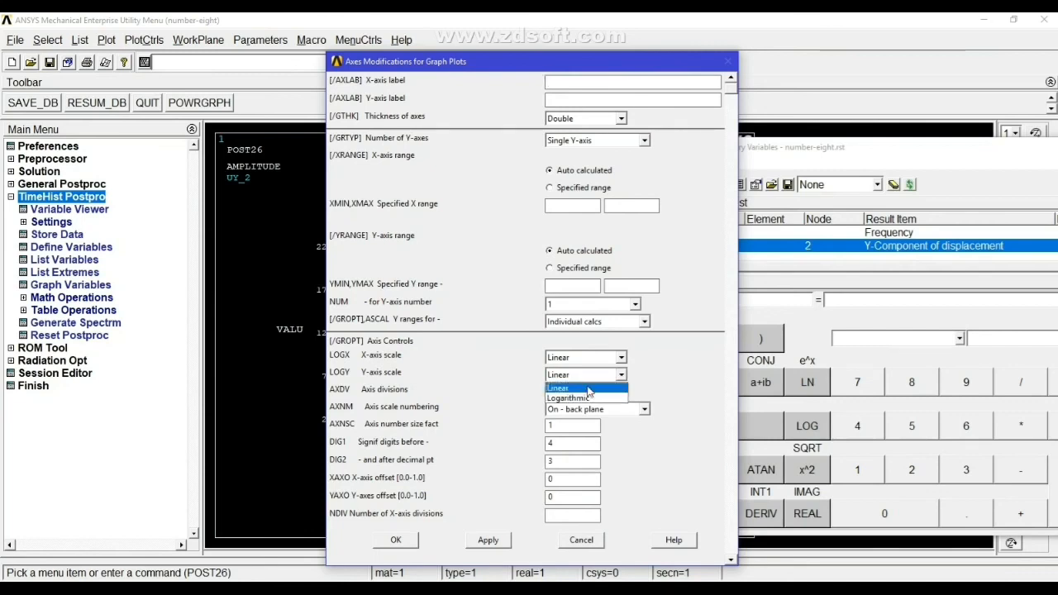
pyautogui.click(581, 398)
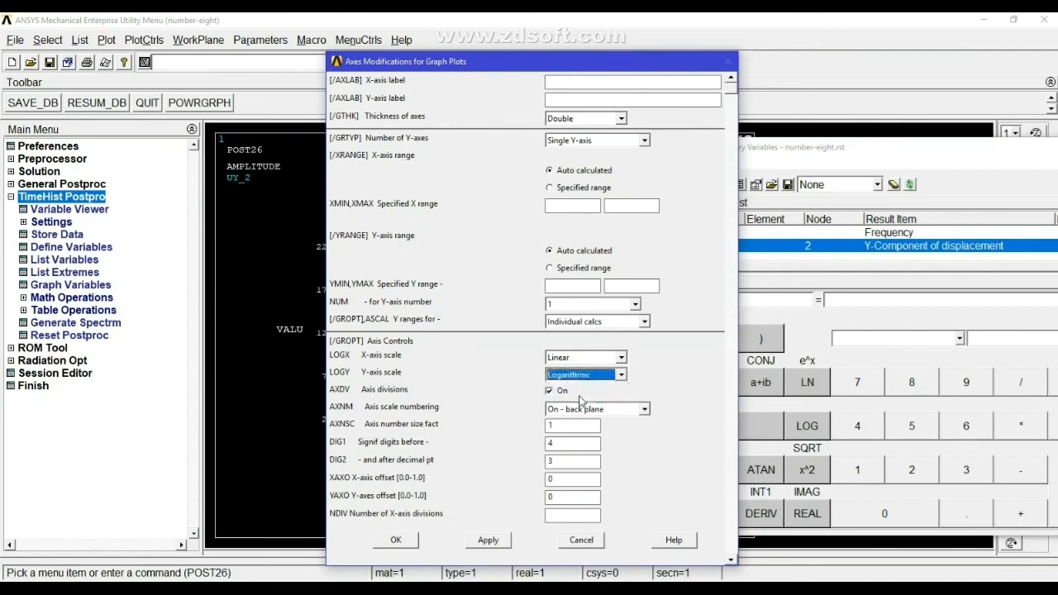
pyautogui.click(395, 541)
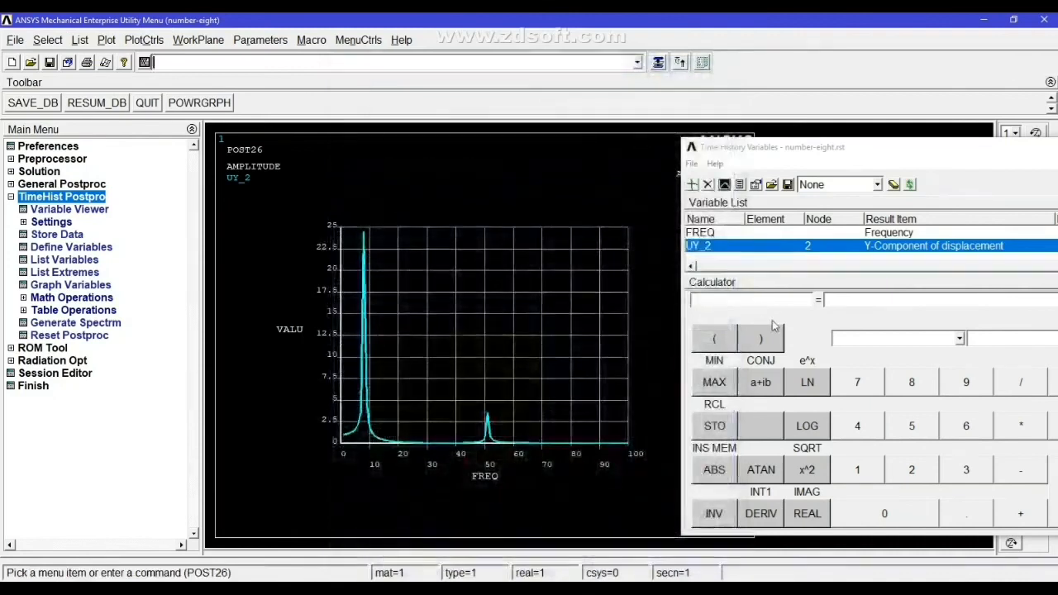
pyautogui.click(724, 185)
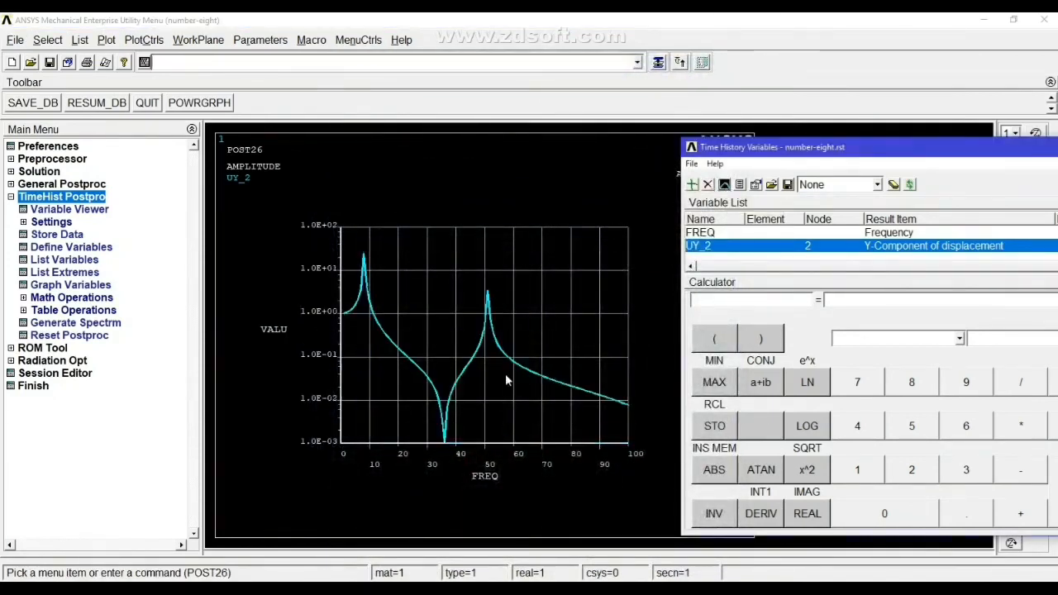